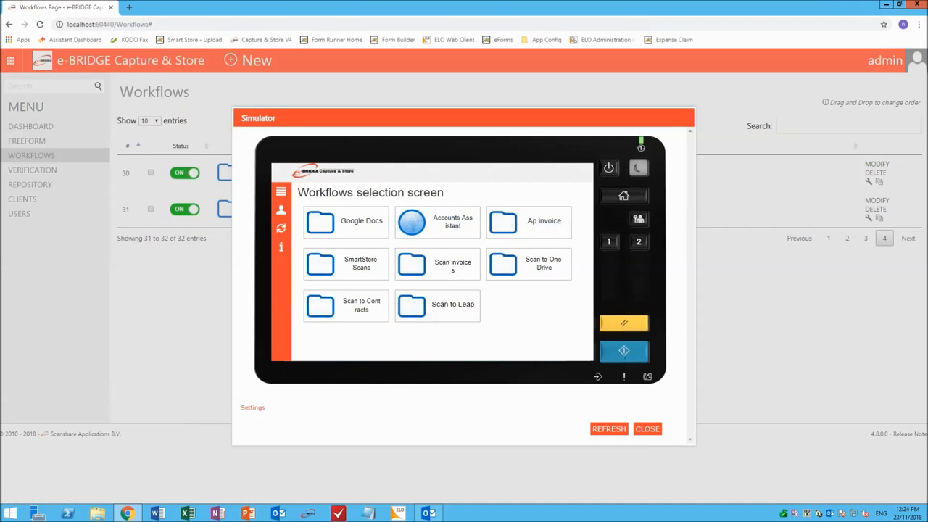
Step: Preview the Scan to Contracts and Scan invoices workflow forms in the simulator, returning each time
{"action": "left_click", "coordinate": [360, 306]}
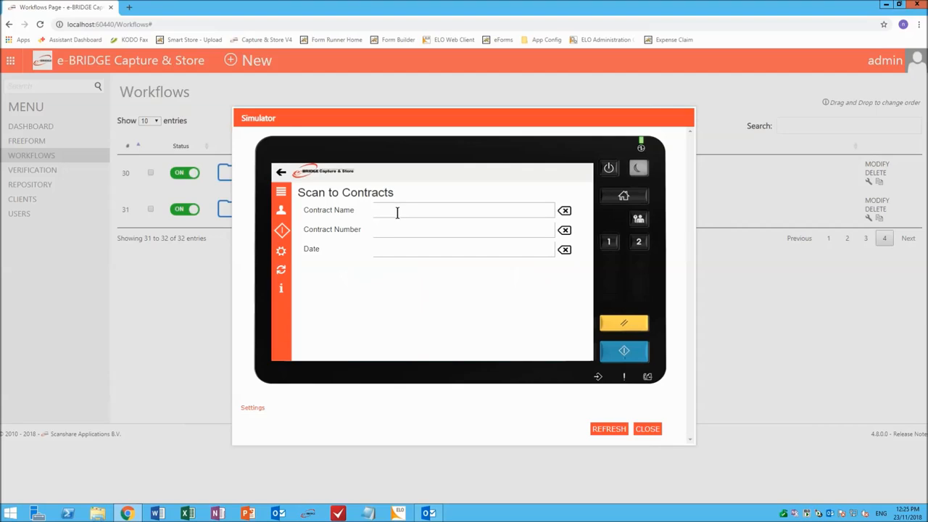
{"action": "left_click", "coordinate": [281, 174]}
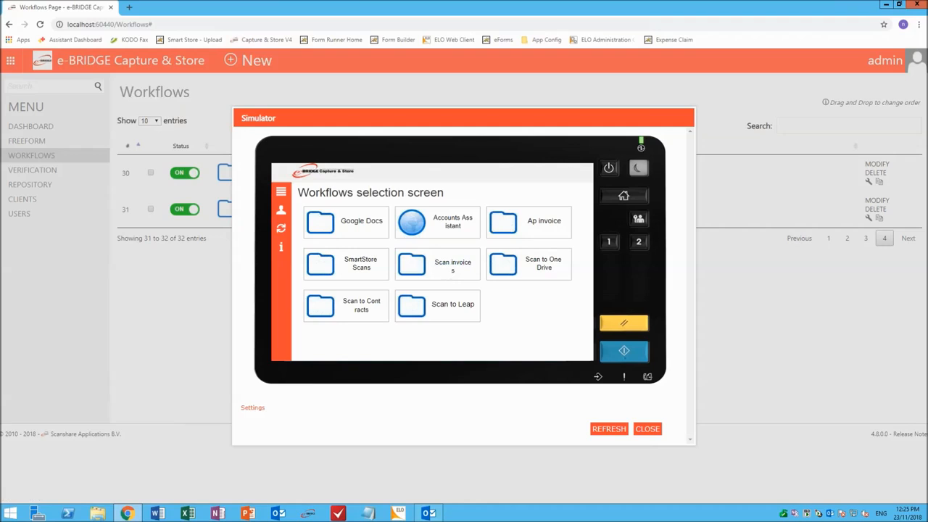
{"action": "left_click", "coordinate": [449, 265]}
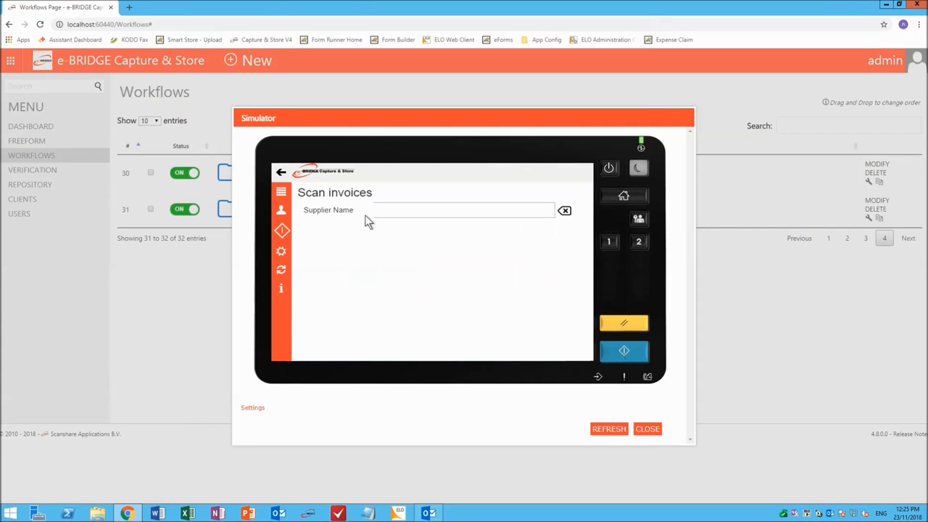
{"action": "left_click", "coordinate": [283, 181]}
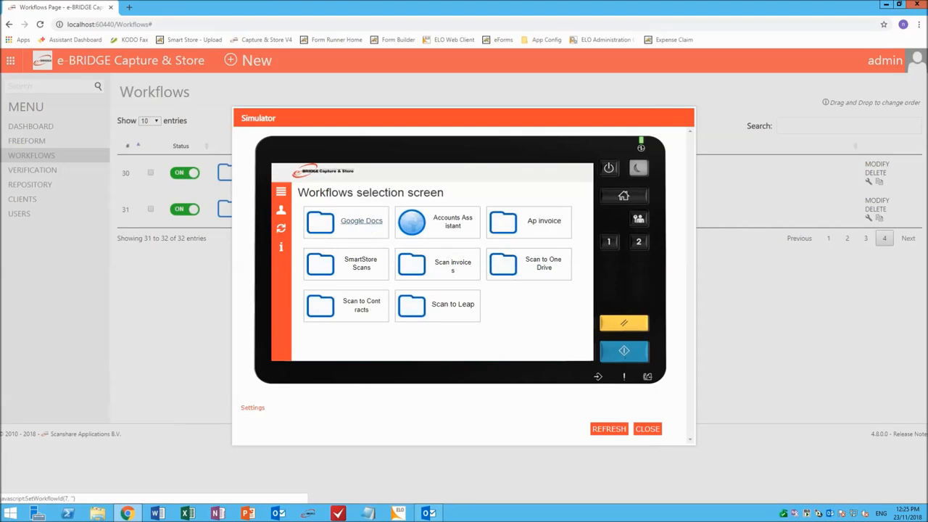
Step: In the Google Docs workflow form, set the Department to Marketing
{"action": "left_click", "coordinate": [366, 226]}
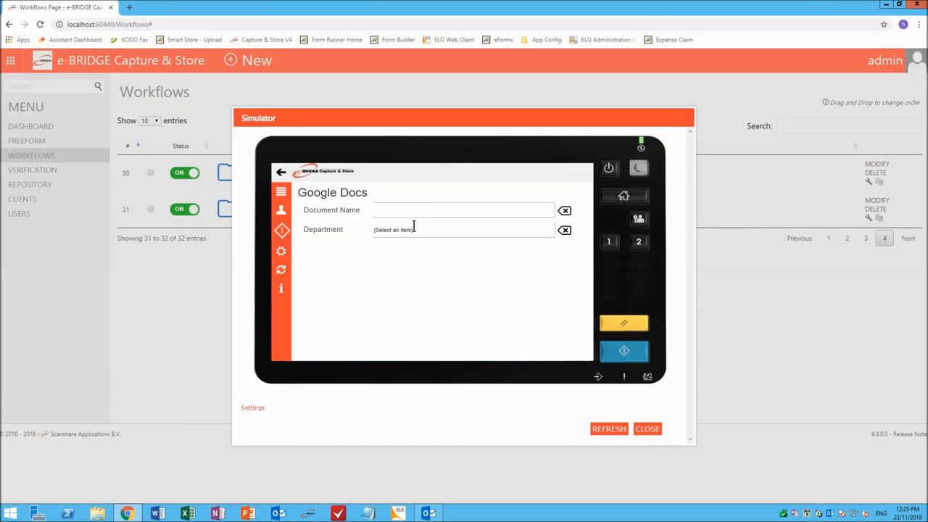
{"action": "left_click", "coordinate": [413, 229]}
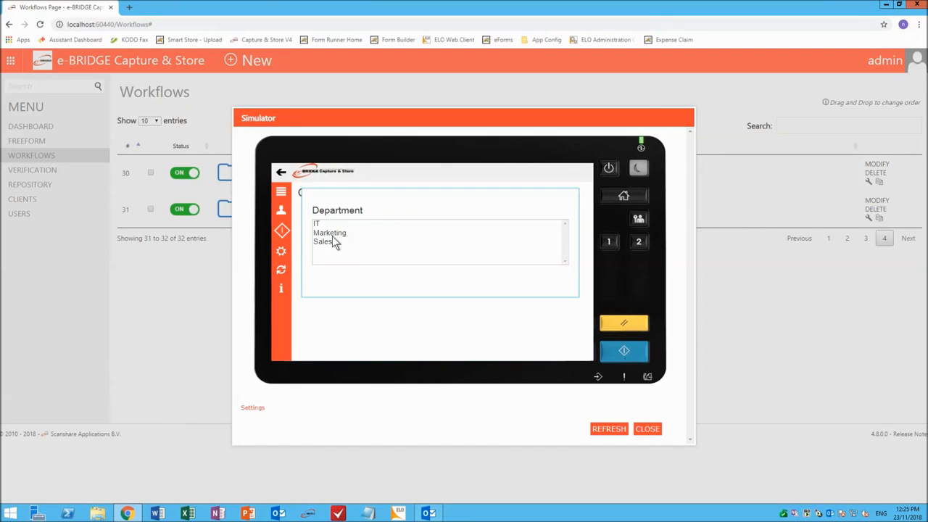
{"action": "left_click", "coordinate": [332, 233]}
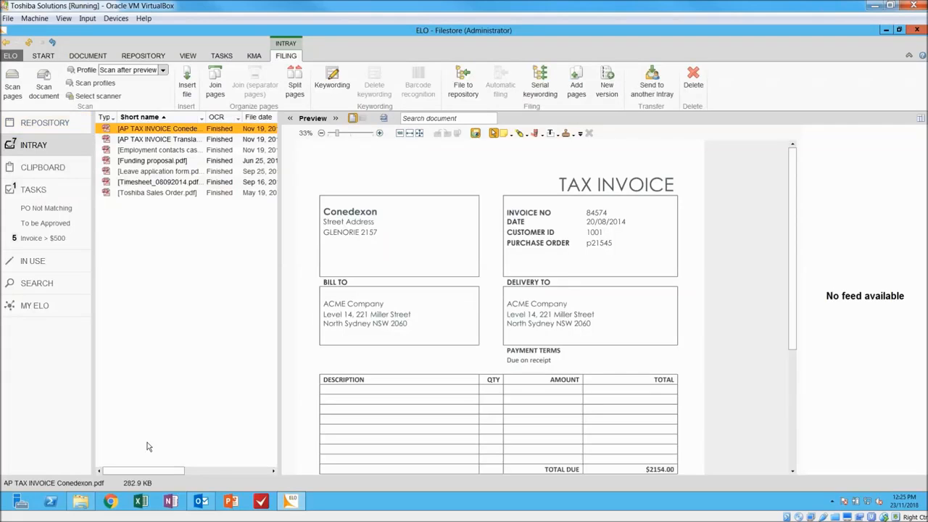
Step: Bring the Outlook inbox with its ELO ribbon to the front
{"action": "left_click", "coordinate": [201, 501]}
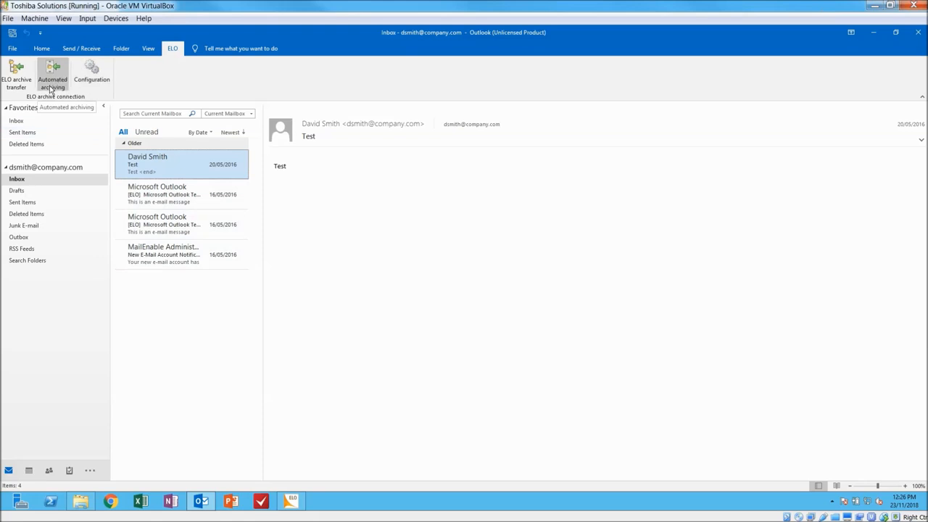
Step: In ELO Configuration, set filing to 'File e-mails with attachments as attachments in ELO' and confirm
{"action": "left_click", "coordinate": [92, 72]}
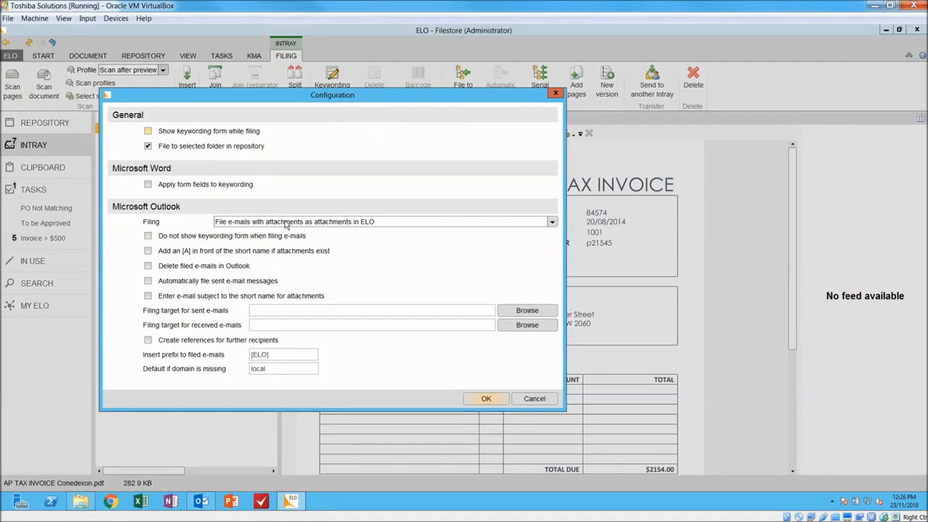
{"action": "left_click", "coordinate": [284, 222]}
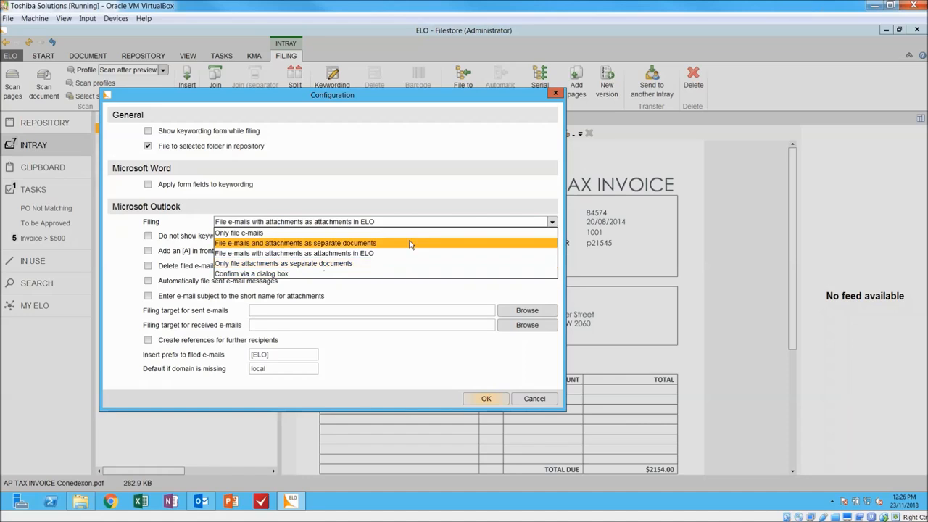
{"action": "left_click", "coordinate": [348, 254]}
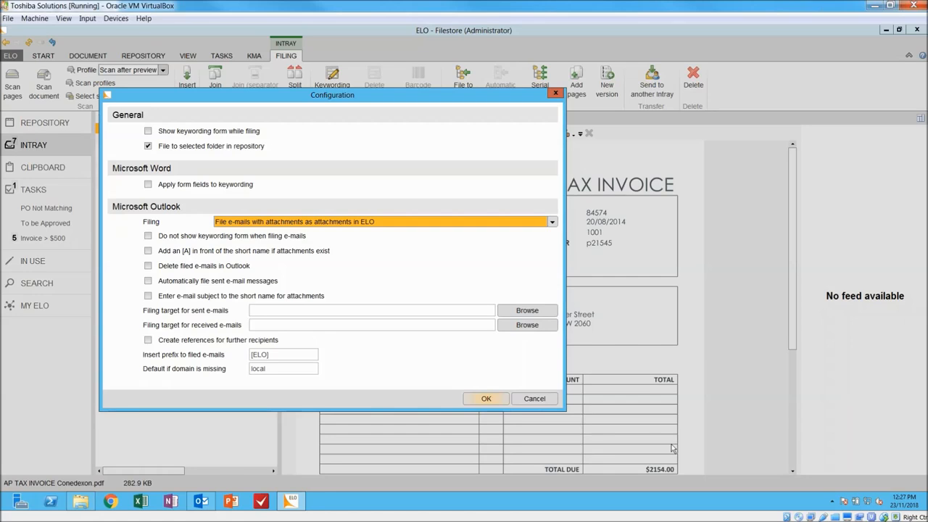
{"action": "left_click", "coordinate": [523, 398]}
{"action": "left_click", "coordinate": [201, 500]}
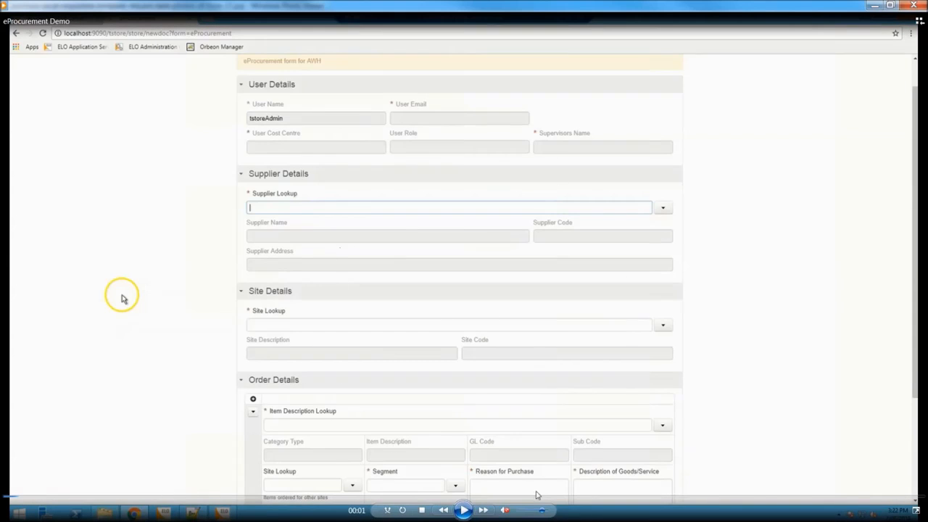
Step: Play the demo and set line one to Conferences, site 115 Freight Forwarding, segment 5 Property Services
{"action": "left_click", "coordinate": [464, 510]}
{"action": "type", "text": "tra"}
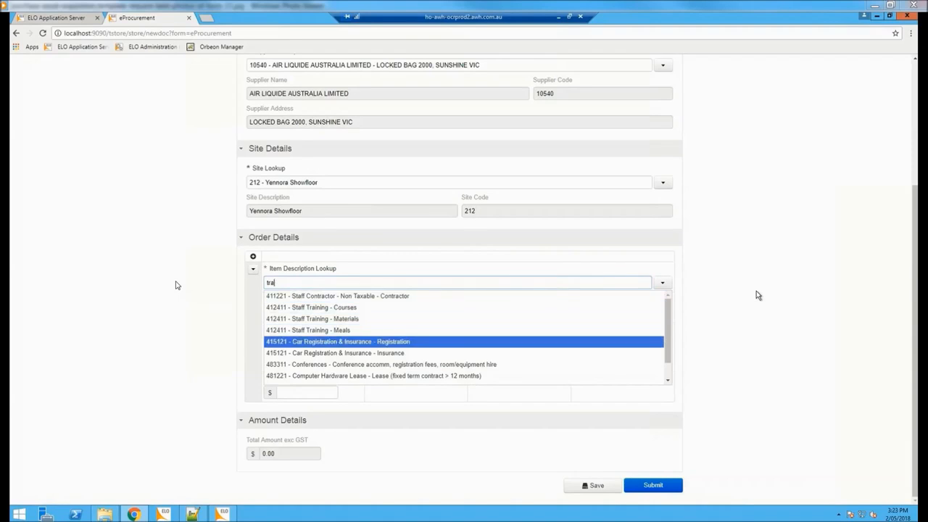
{"action": "key", "text": "Return"}
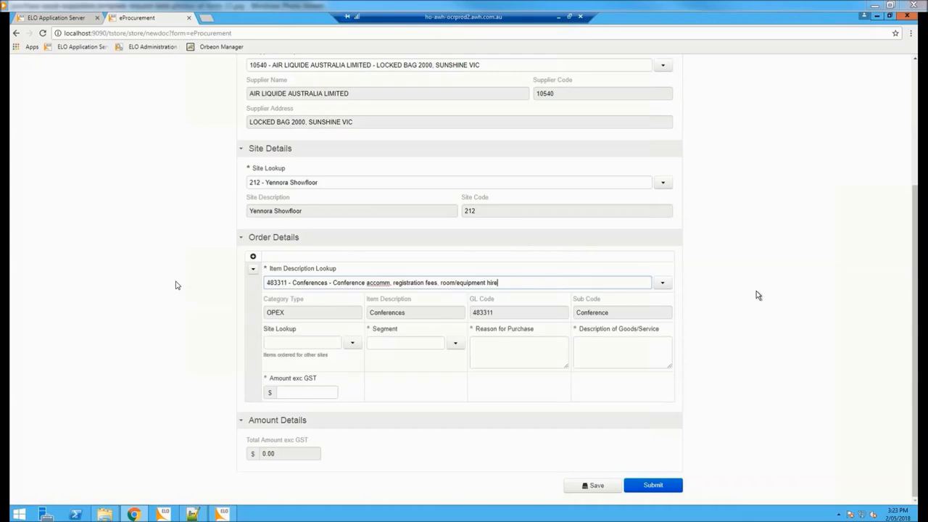
{"action": "left_click", "coordinate": [352, 342]}
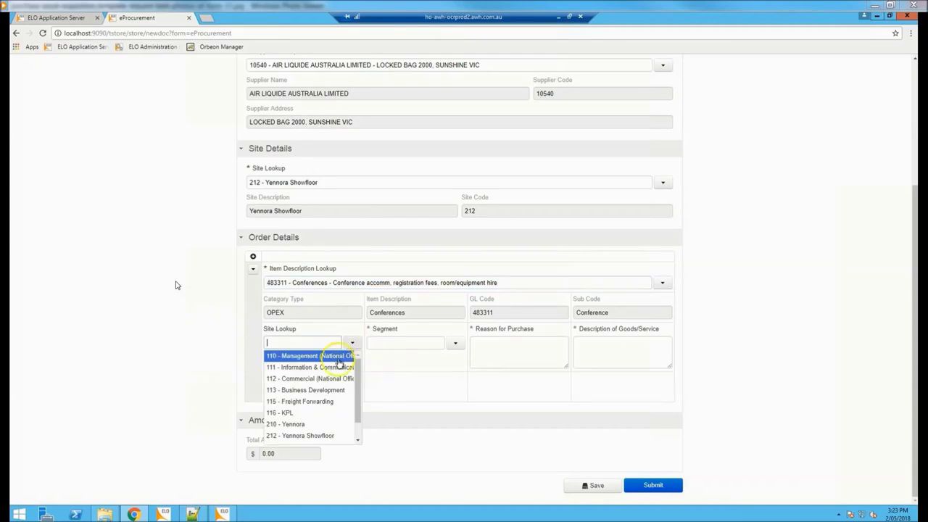
{"action": "left_click", "coordinate": [312, 401]}
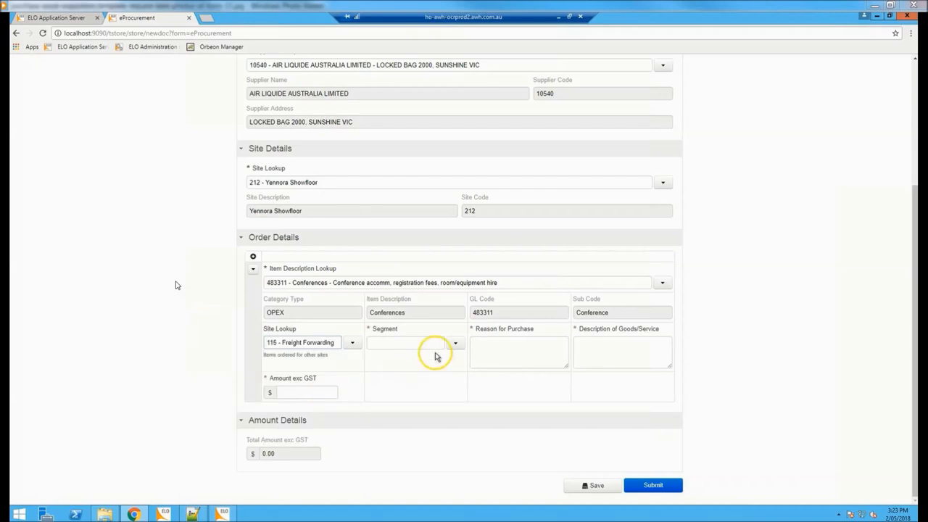
{"action": "left_click", "coordinate": [456, 344]}
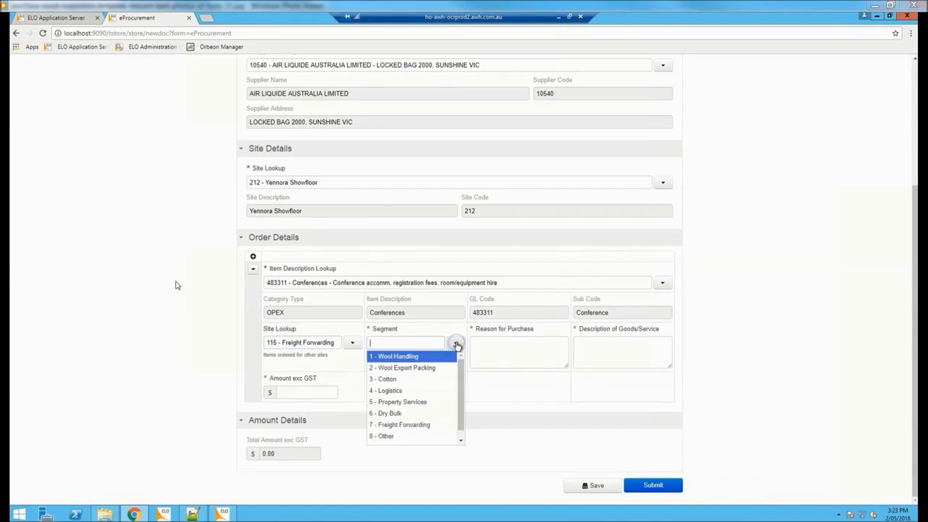
{"action": "left_click", "coordinate": [385, 402]}
Step: Enter reason and description Test with amount 45.36, then add a second order line
{"action": "left_click", "coordinate": [508, 352]}
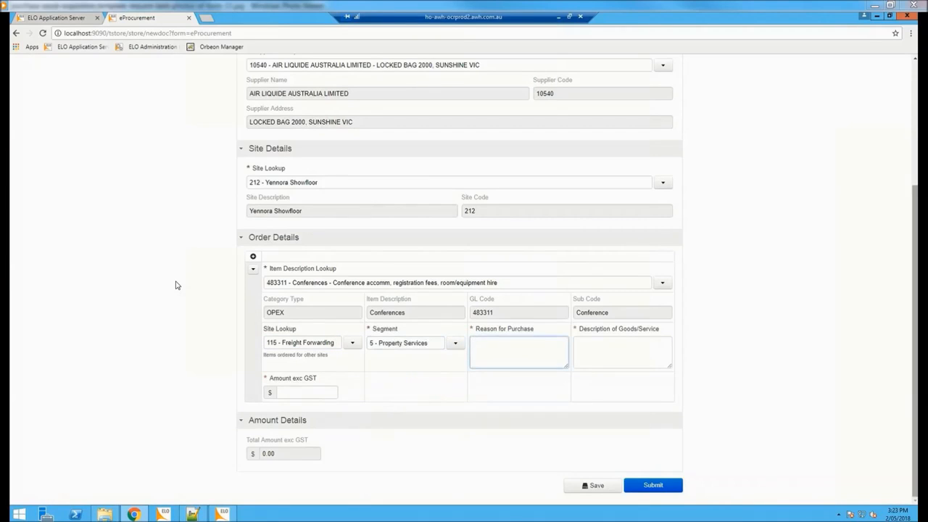
{"action": "type", "text": "Test"}
{"action": "key", "text": "Tab"}
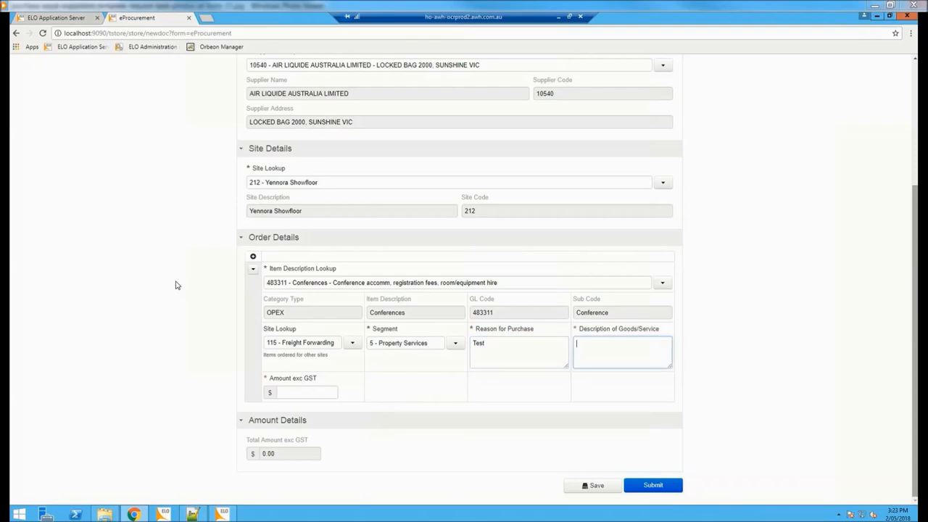
{"action": "type", "text": "Test"}
{"action": "left_click", "coordinate": [301, 392]}
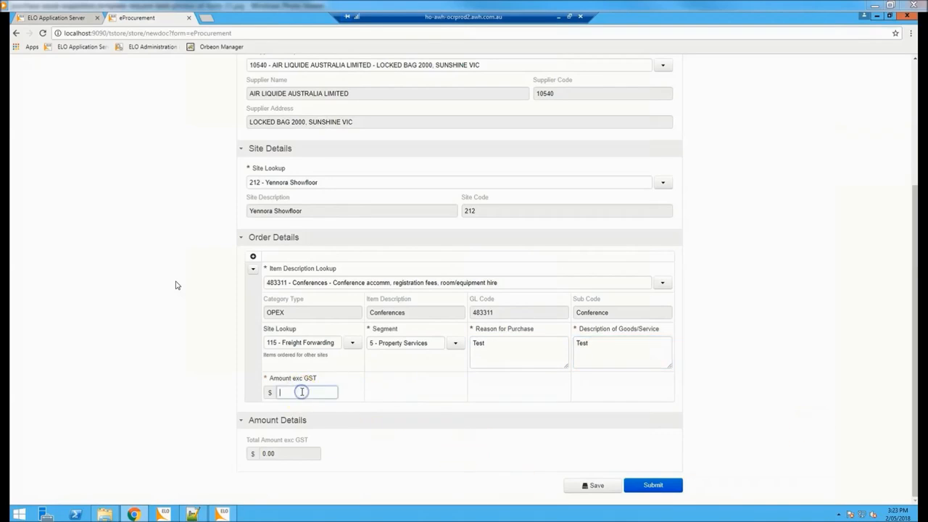
{"action": "type", "text": "45.3"}
{"action": "type", "text": "6"}
{"action": "left_click", "coordinate": [625, 352]}
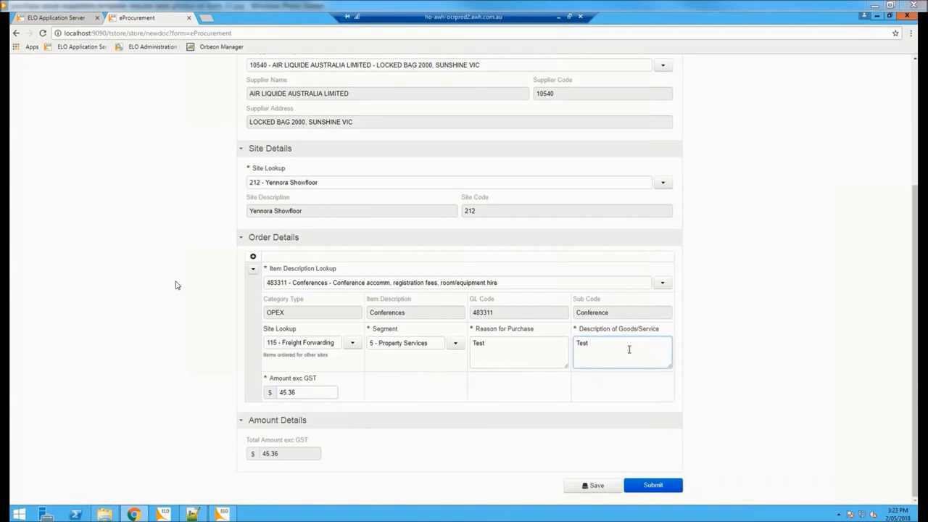
{"action": "left_click", "coordinate": [253, 256]}
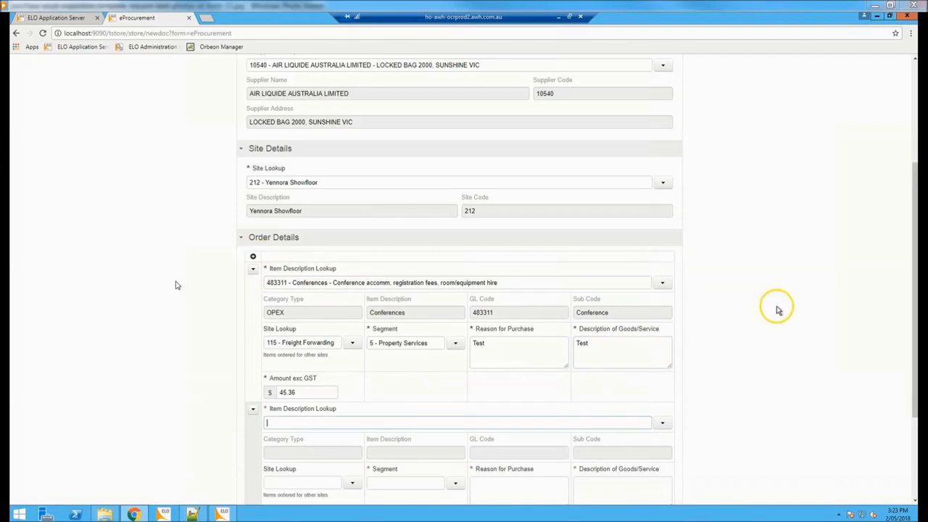
{"action": "scroll", "coordinate": [819, 287], "scroll_direction": "down", "scroll_amount": 5}
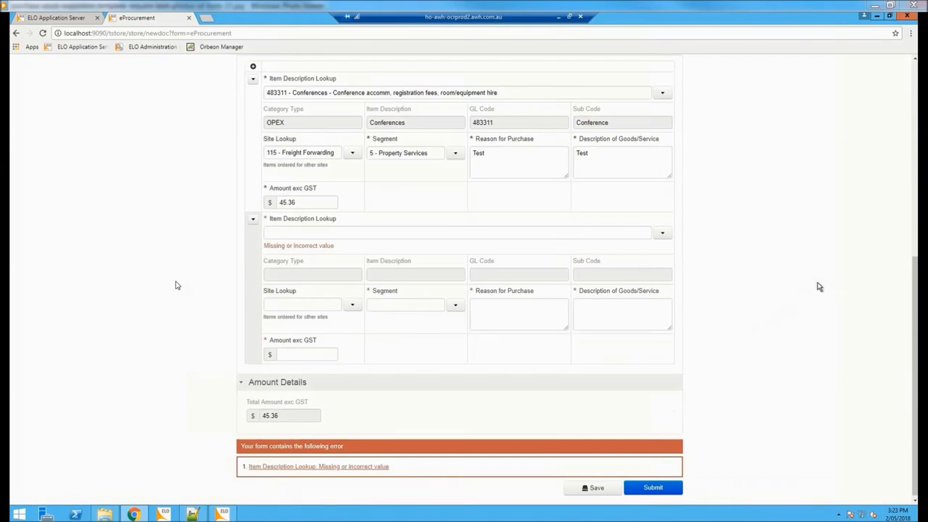
Step: Set line two to Staff Training - Meals, site 111, segment 3 Cotton
{"action": "left_click", "coordinate": [663, 233]}
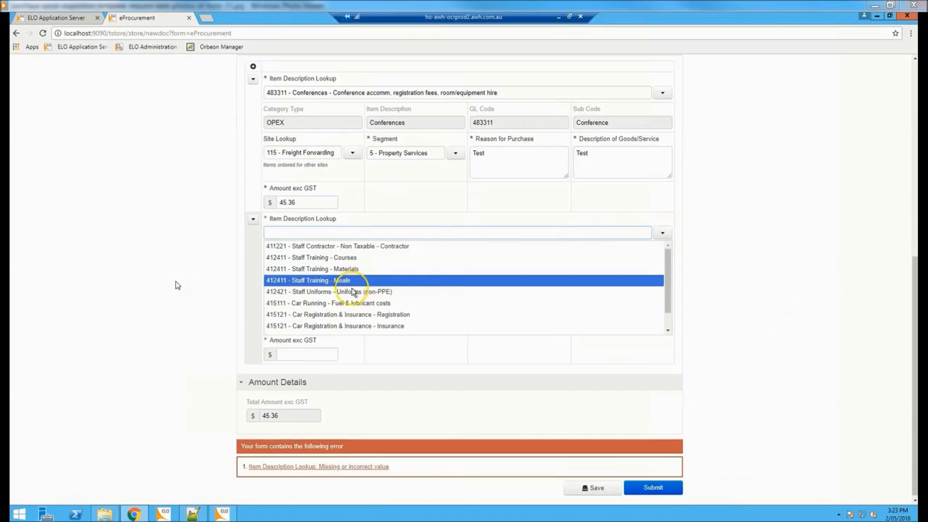
{"action": "left_click", "coordinate": [322, 280]}
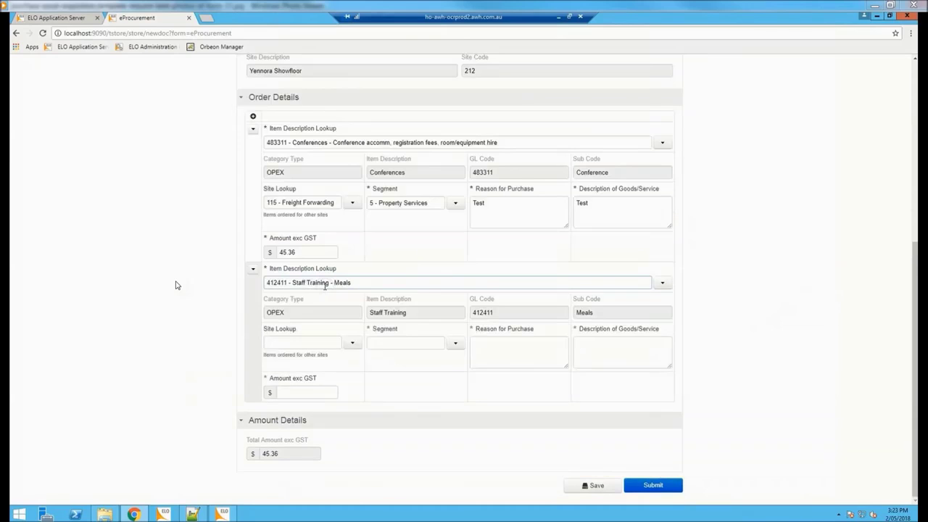
{"action": "left_click", "coordinate": [352, 342]}
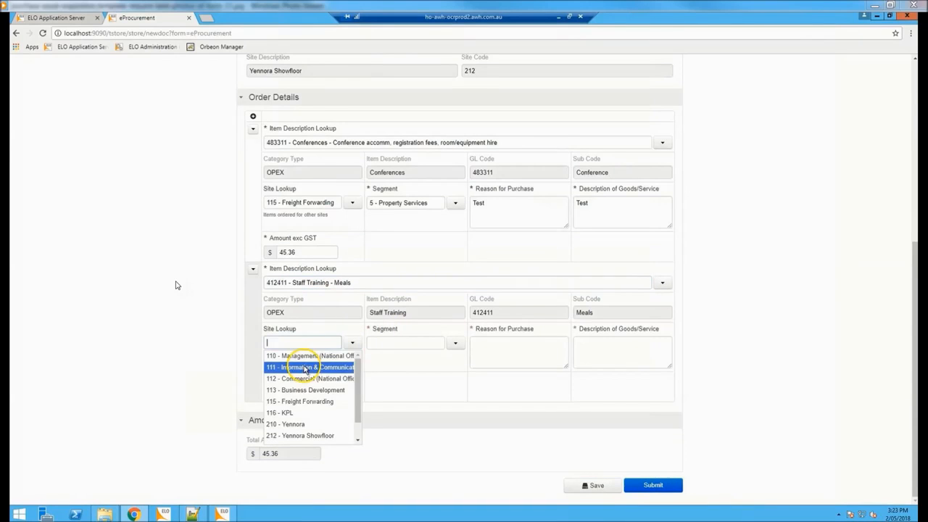
{"action": "left_click", "coordinate": [304, 368]}
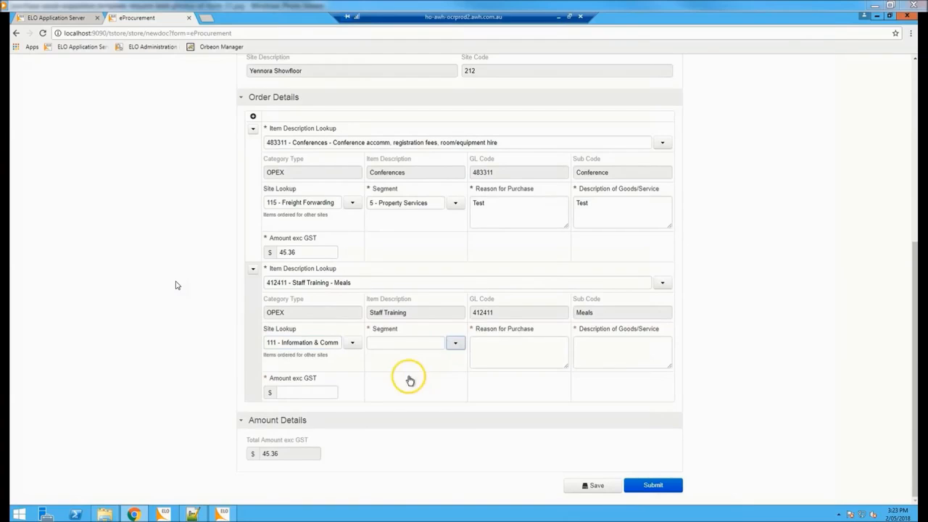
{"action": "left_click", "coordinate": [455, 342]}
{"action": "left_click", "coordinate": [406, 380]}
Step: Enter reason and description Test with amount 96.36, bringing the total to 141.72
{"action": "left_click", "coordinate": [511, 355]}
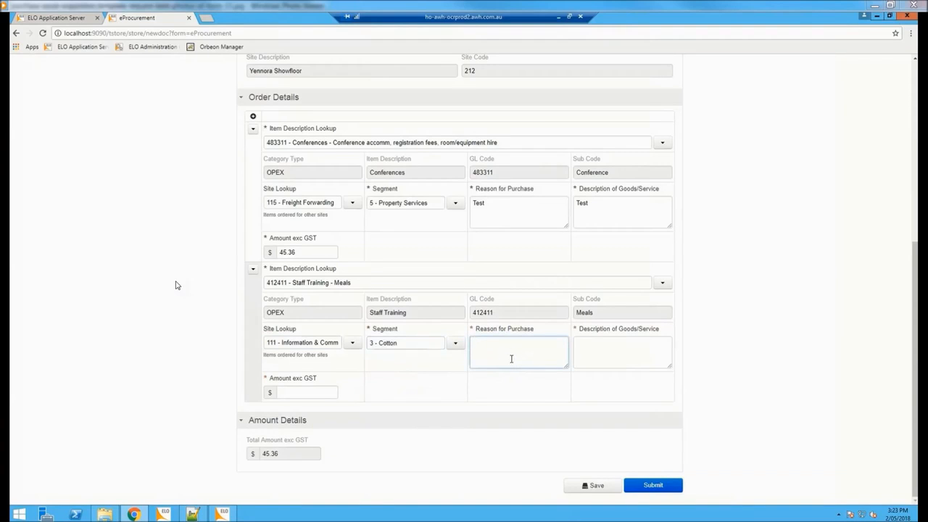
{"action": "type", "text": "Test"}
{"action": "left_click", "coordinate": [595, 359]}
{"action": "type", "text": "Test"}
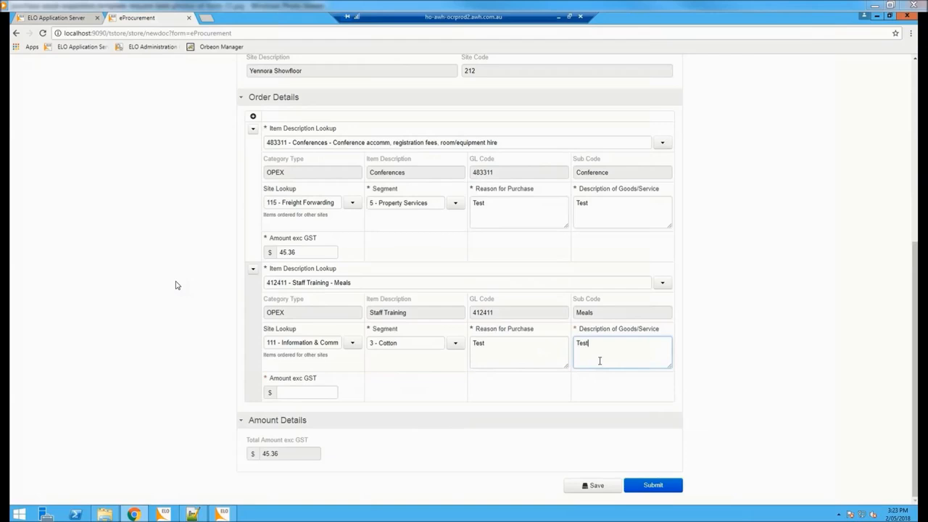
{"action": "left_click", "coordinate": [312, 392]}
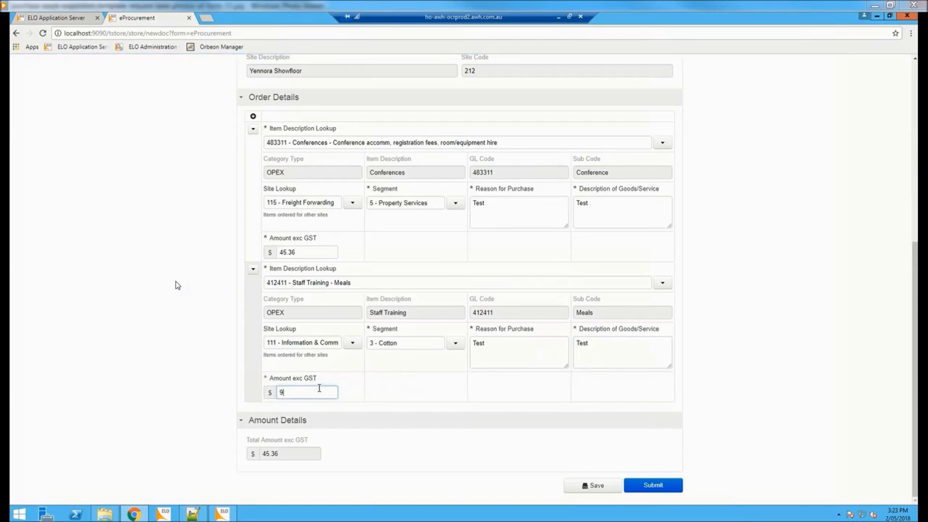
{"action": "type", "text": "96.36"}
{"action": "left_click", "coordinate": [611, 355]}
{"action": "left_click", "coordinate": [776, 346]}
{"action": "scroll", "coordinate": [777, 350], "scroll_direction": "up", "scroll_amount": 3}
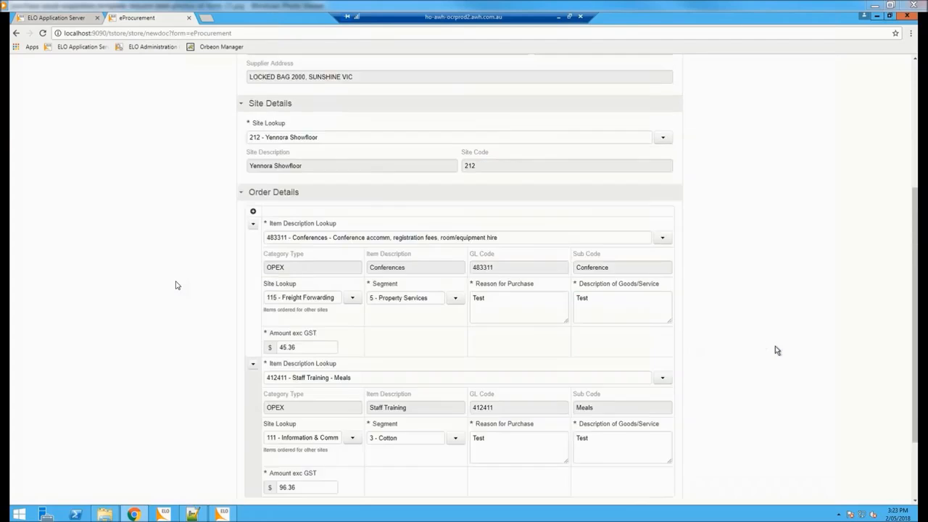
{"action": "scroll", "coordinate": [775, 350], "scroll_direction": "down", "scroll_amount": 3}
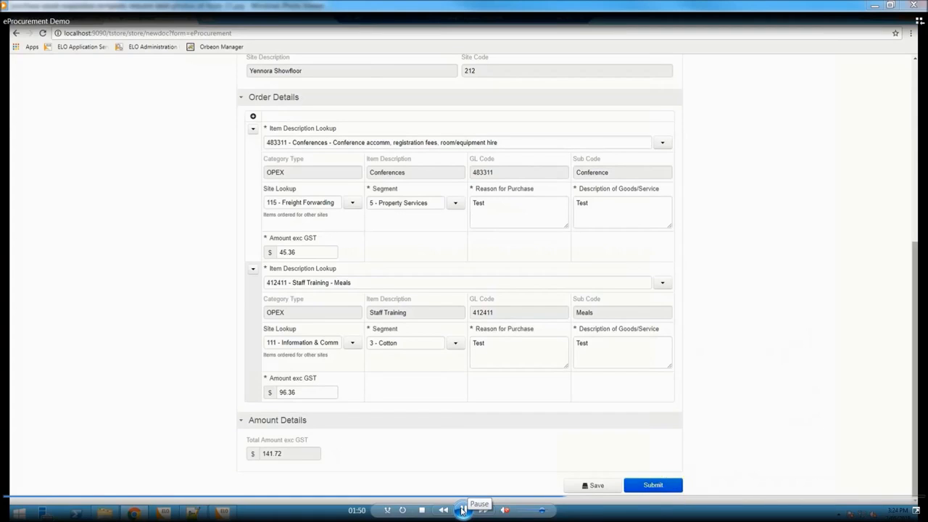
{"action": "left_click", "coordinate": [463, 509]}
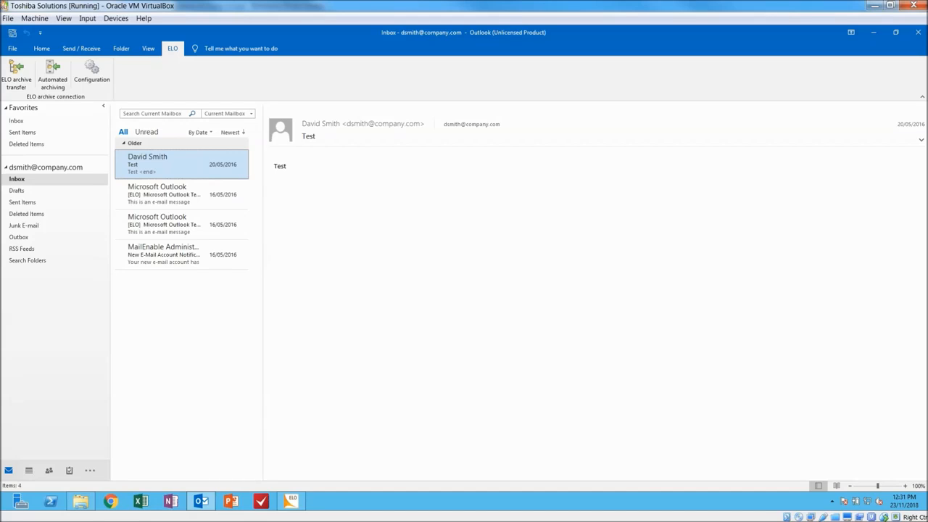
Step: Switch from Outlook to the ELO document archive
{"action": "left_click", "coordinate": [292, 500]}
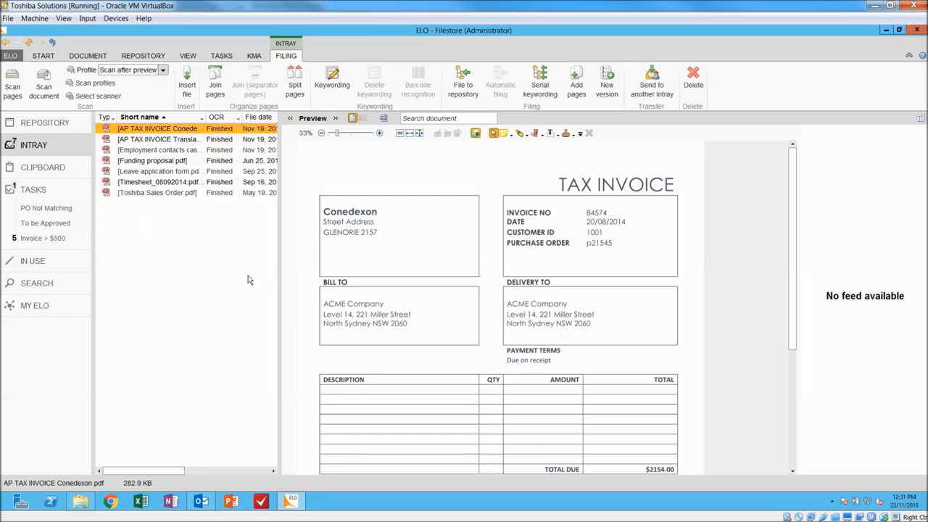
Step: Browse the repository tree through Finance and Accounts, expanding and collapsing the FY16 folders
{"action": "left_click", "coordinate": [54, 127]}
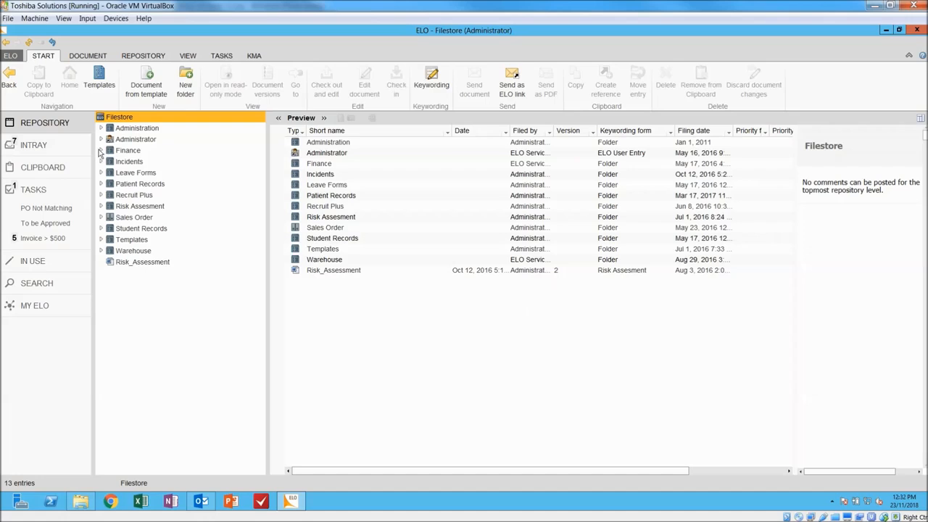
{"action": "left_click", "coordinate": [101, 150]}
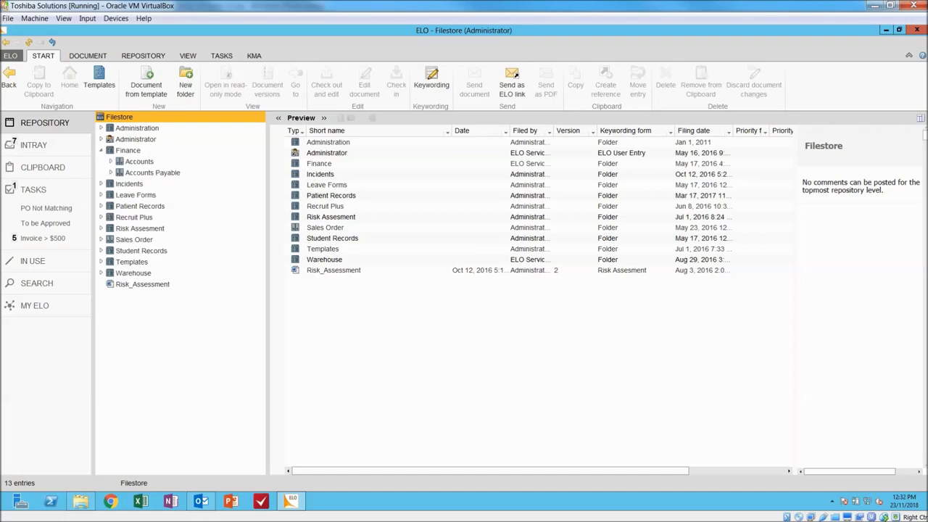
{"action": "left_click", "coordinate": [110, 161]}
{"action": "left_click", "coordinate": [120, 173]}
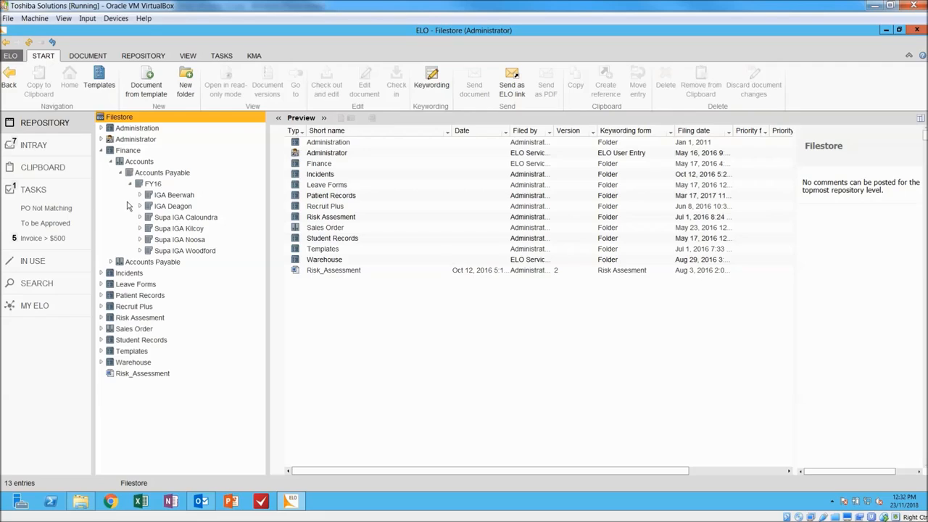
{"action": "left_click", "coordinate": [129, 184]}
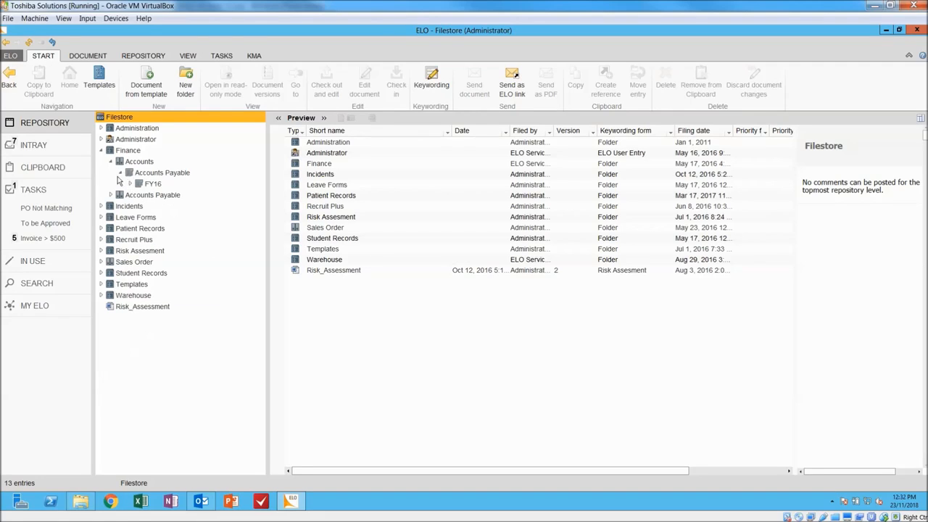
{"action": "left_click", "coordinate": [120, 172]}
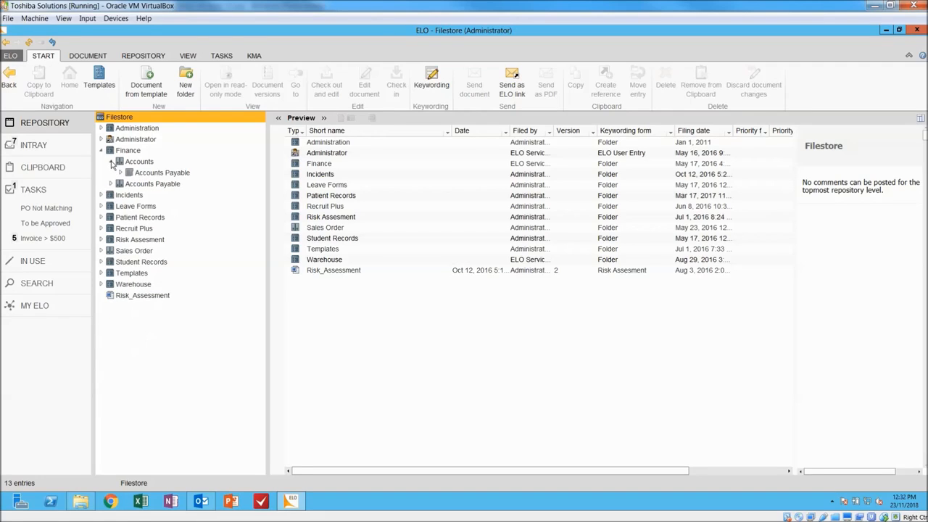
{"action": "left_click", "coordinate": [113, 162]}
{"action": "left_click", "coordinate": [112, 161]}
{"action": "left_click", "coordinate": [112, 162]}
Step: Expand Accounts Payable > L > supplier > 2017-05 and preview the Leanne AP Invoice
{"action": "left_click", "coordinate": [111, 172]}
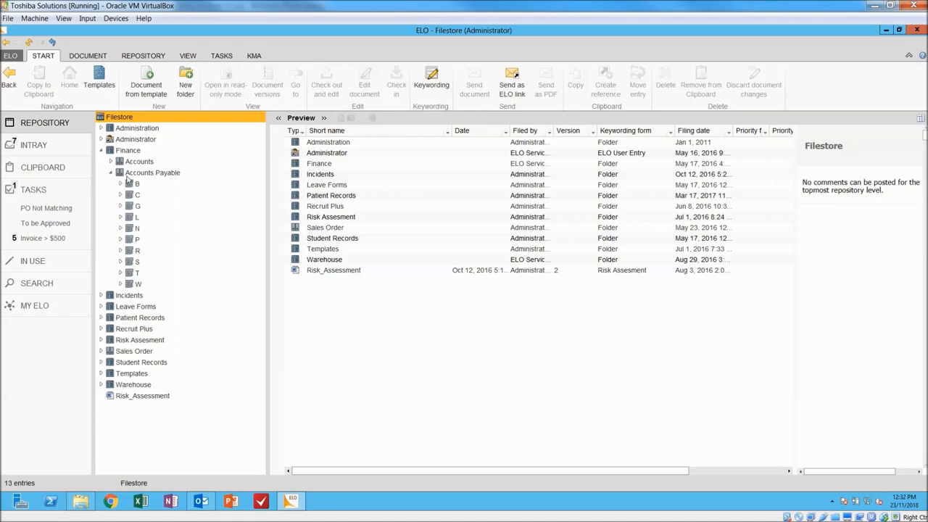
{"action": "left_click", "coordinate": [121, 216]}
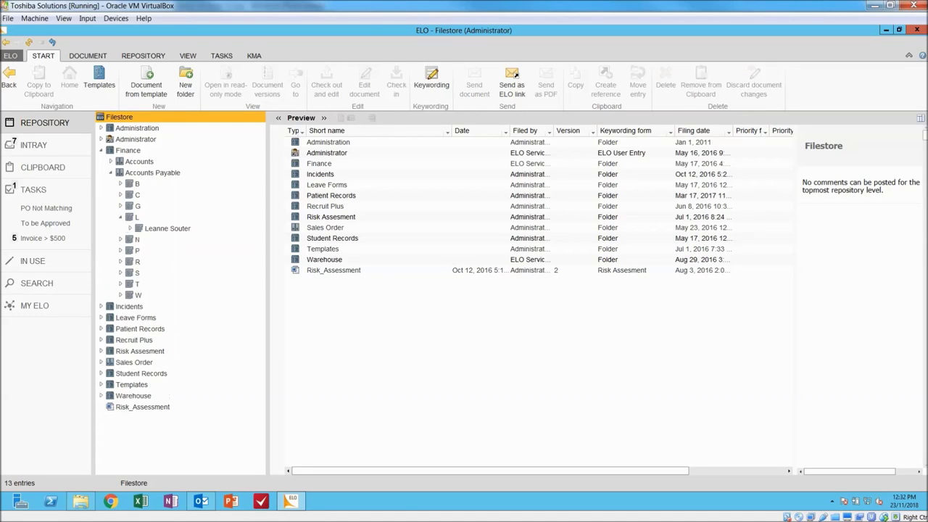
{"action": "left_click", "coordinate": [131, 229]}
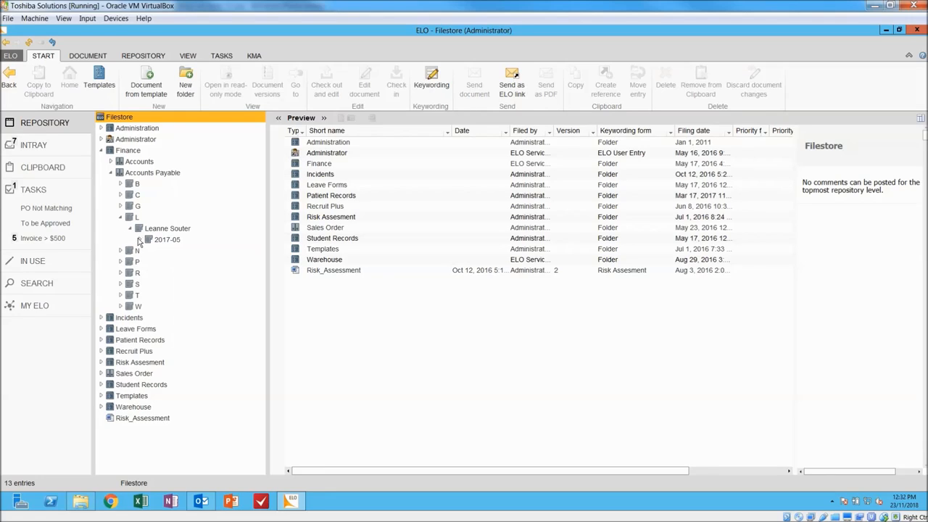
{"action": "left_click", "coordinate": [139, 240]}
{"action": "left_click", "coordinate": [161, 252]}
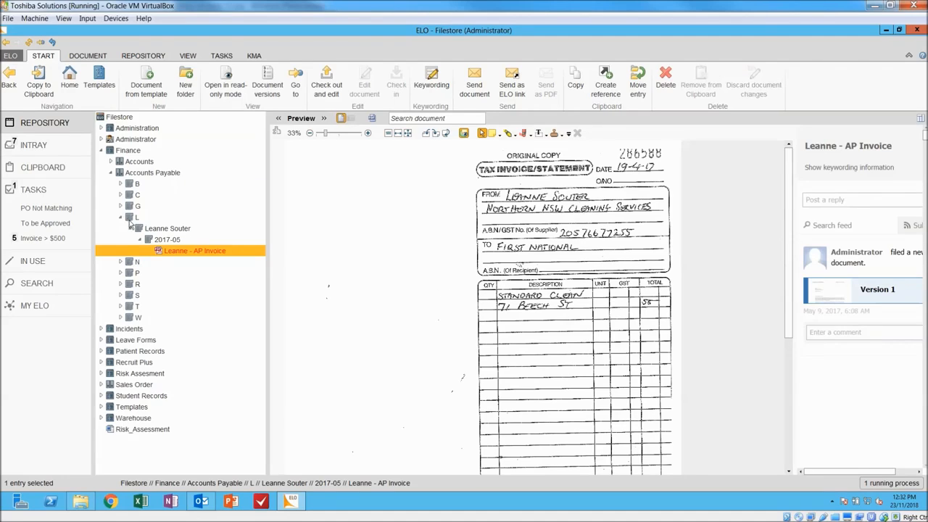
{"action": "left_click", "coordinate": [121, 218]}
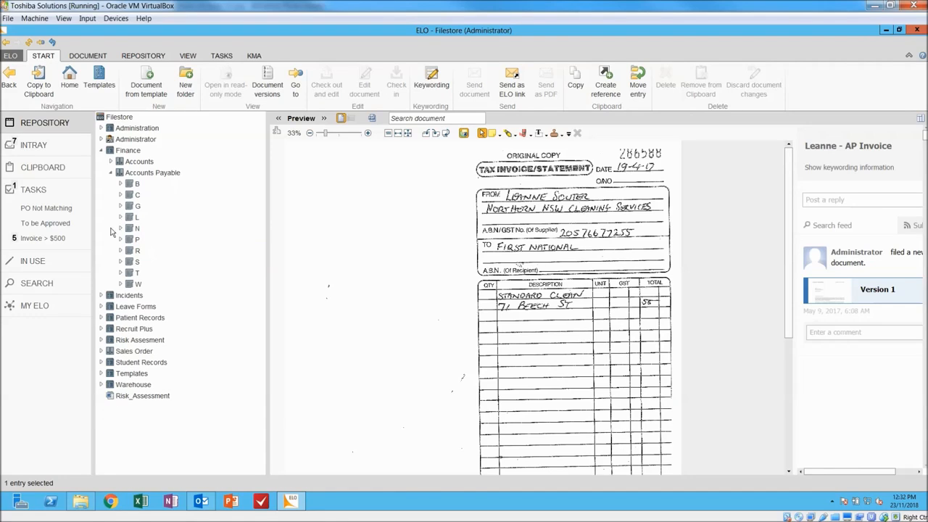
Step: Show the Invoice > $500 task list, then go to the intray
{"action": "left_click", "coordinate": [65, 240]}
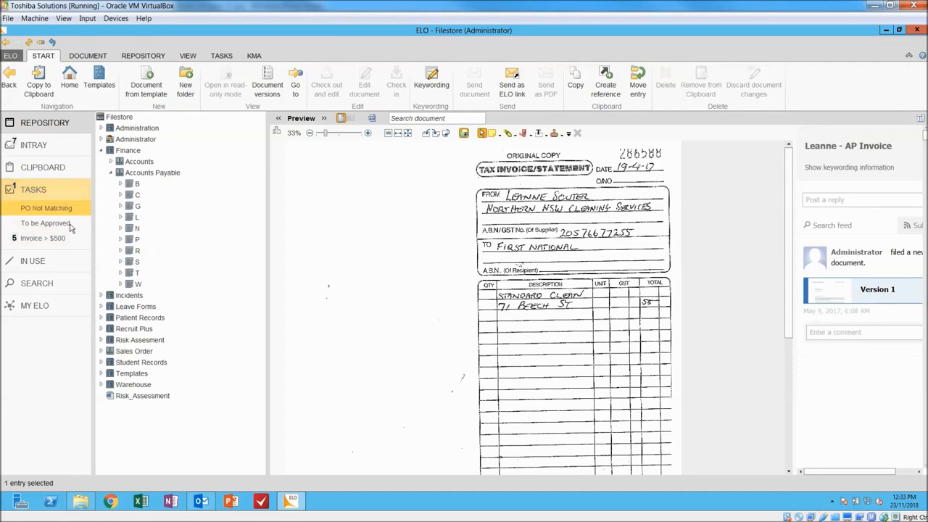
{"action": "left_click", "coordinate": [30, 240]}
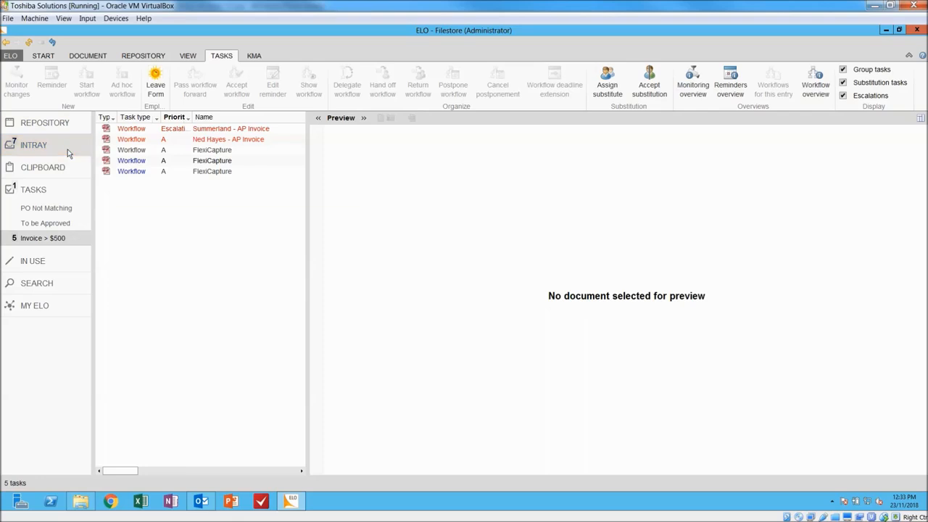
{"action": "left_click", "coordinate": [34, 145]}
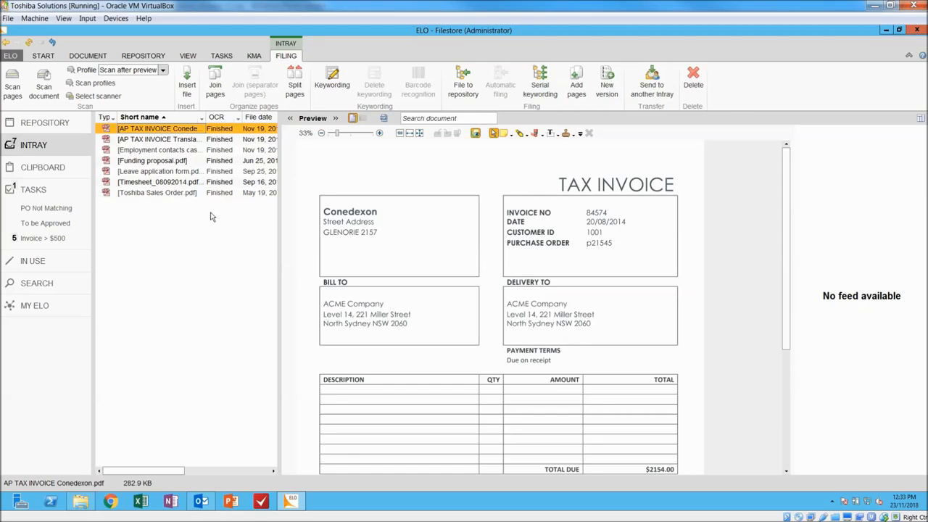
Step: Preview each intray document in turn, ending back on the Conedexon tax invoice
{"action": "left_click", "coordinate": [157, 139]}
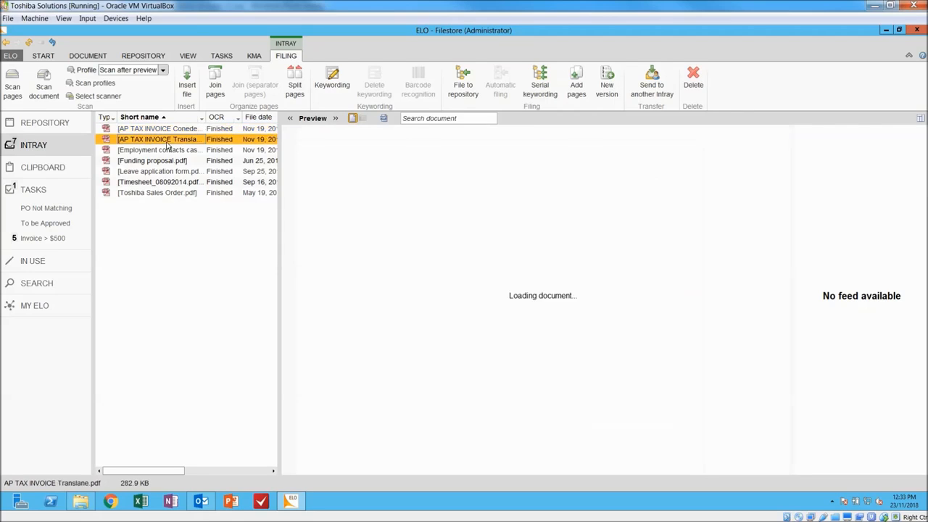
{"action": "left_click", "coordinate": [157, 150]}
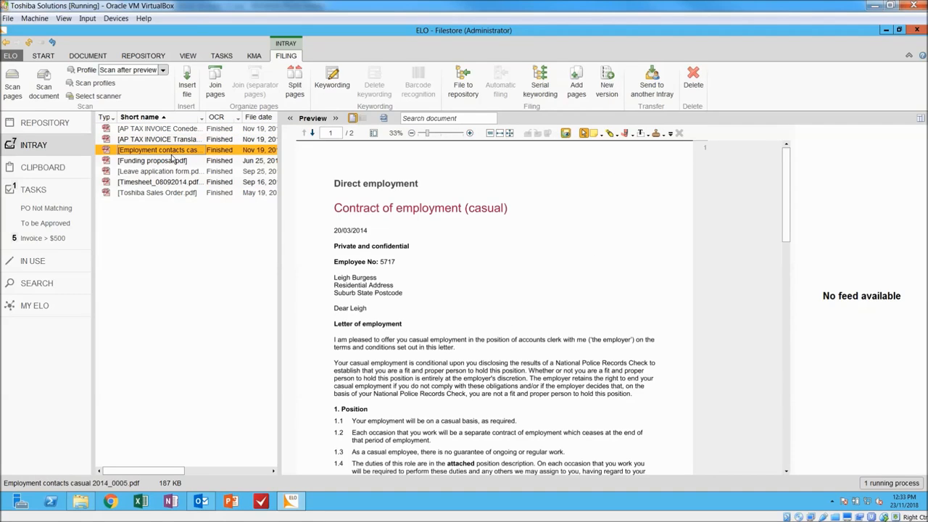
{"action": "left_click", "coordinate": [152, 160]}
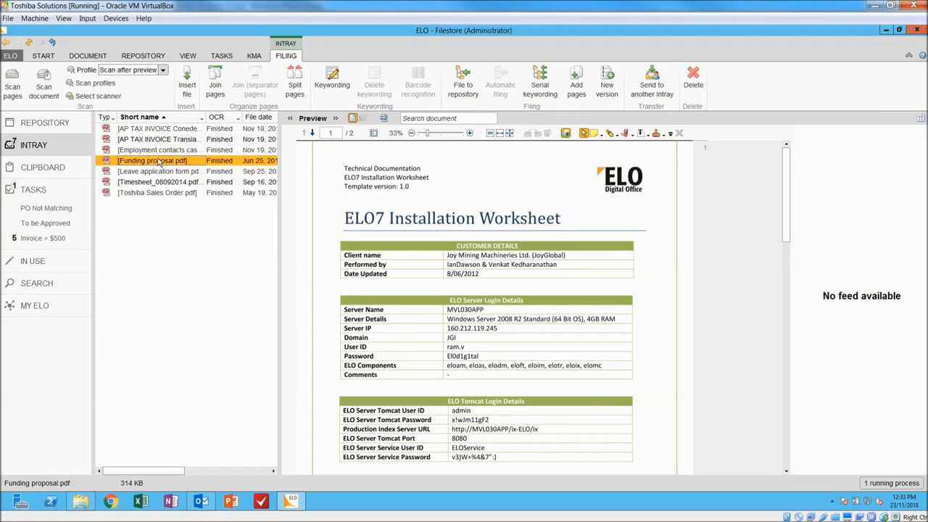
{"action": "left_click", "coordinate": [174, 172]}
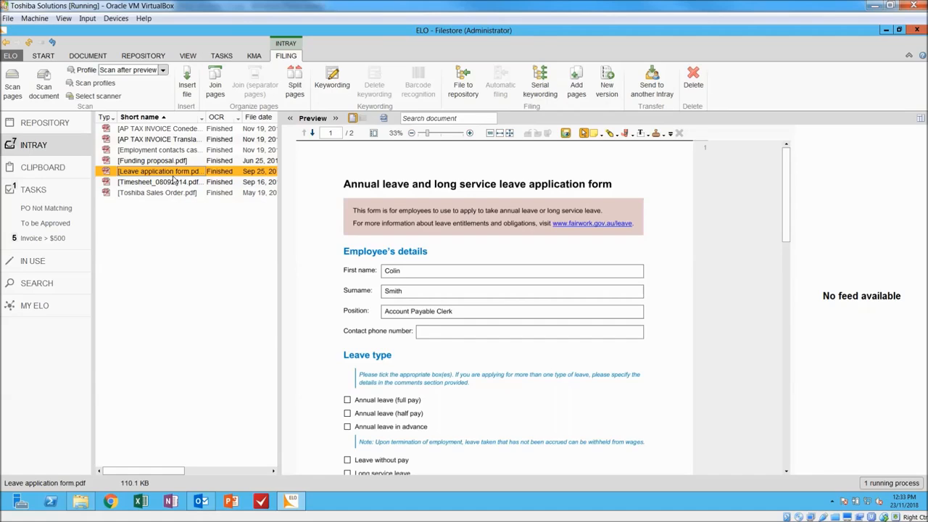
{"action": "left_click", "coordinate": [160, 182]}
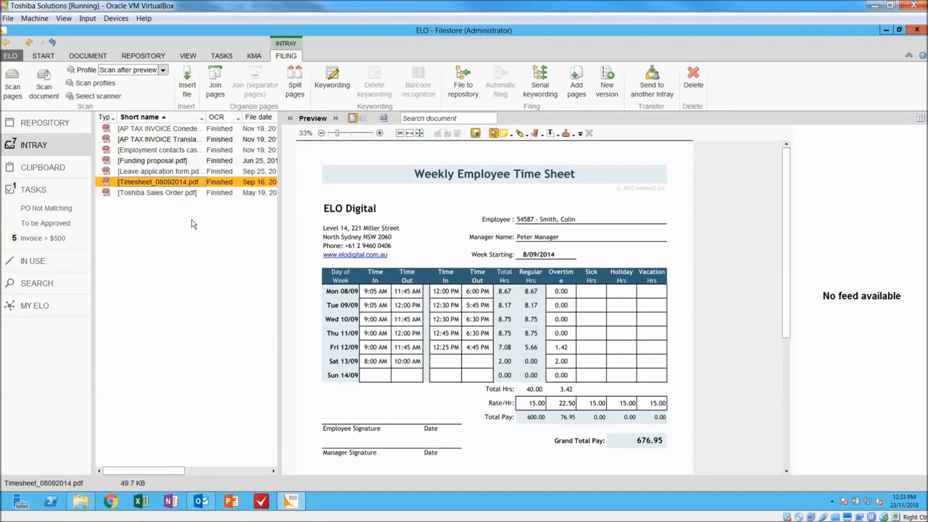
{"action": "left_click", "coordinate": [169, 197]}
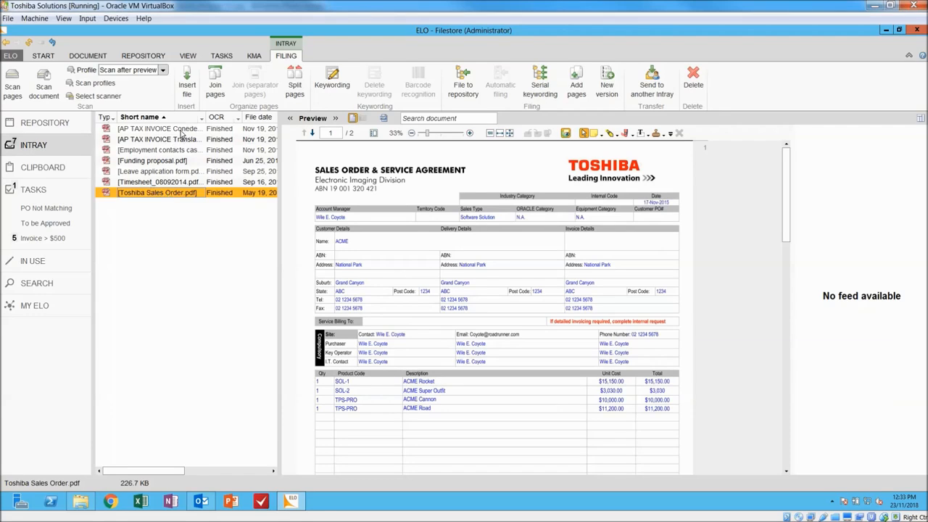
{"action": "left_click", "coordinate": [178, 129]}
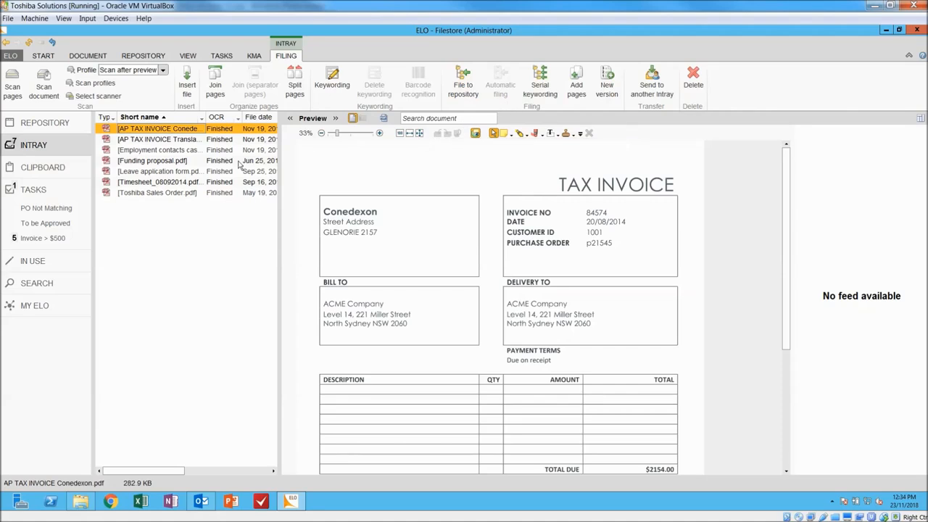
Step: Start keywording the tax invoice, inspect the document date field, then close the dialog
{"action": "left_click", "coordinate": [331, 80]}
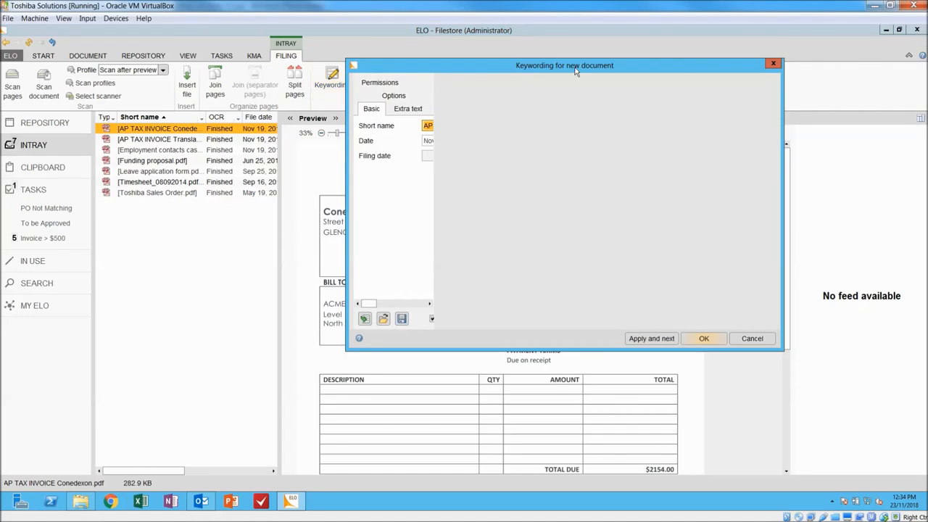
{"action": "left_click_drag", "start_coordinate": [573, 72], "coordinate": [512, 115]}
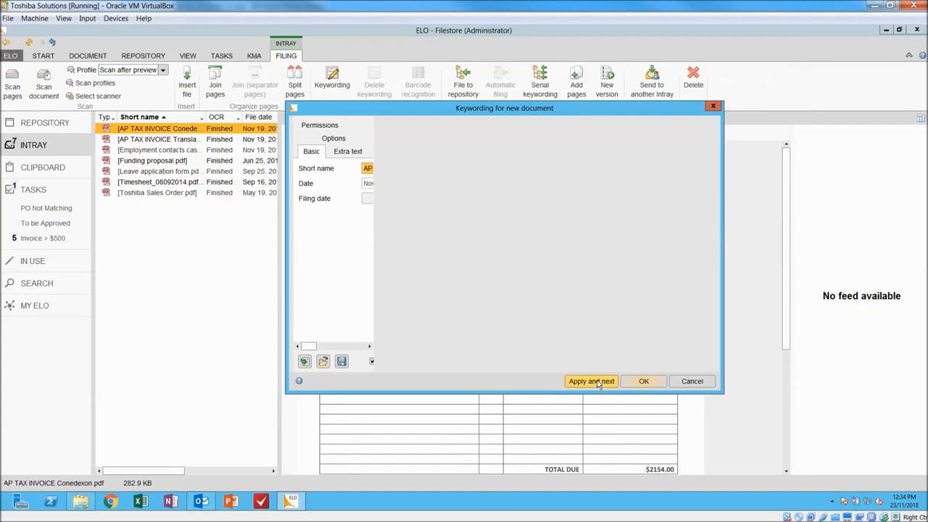
{"action": "left_click", "coordinate": [369, 185]}
{"action": "left_click", "coordinate": [714, 109]}
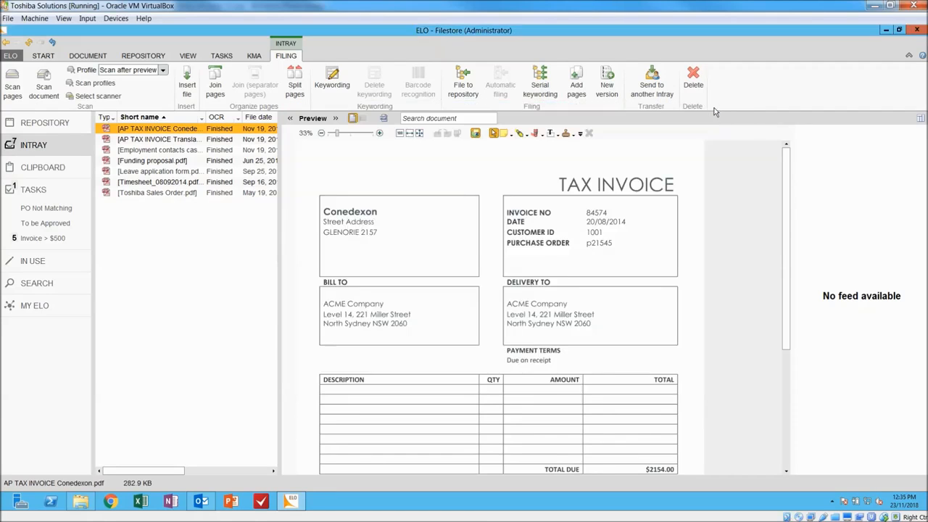
Step: Reopen keywording, try the Incident Form, then switch back to AP_Documents, confirming each warning
{"action": "left_click", "coordinate": [332, 79]}
{"action": "left_click", "coordinate": [324, 154]}
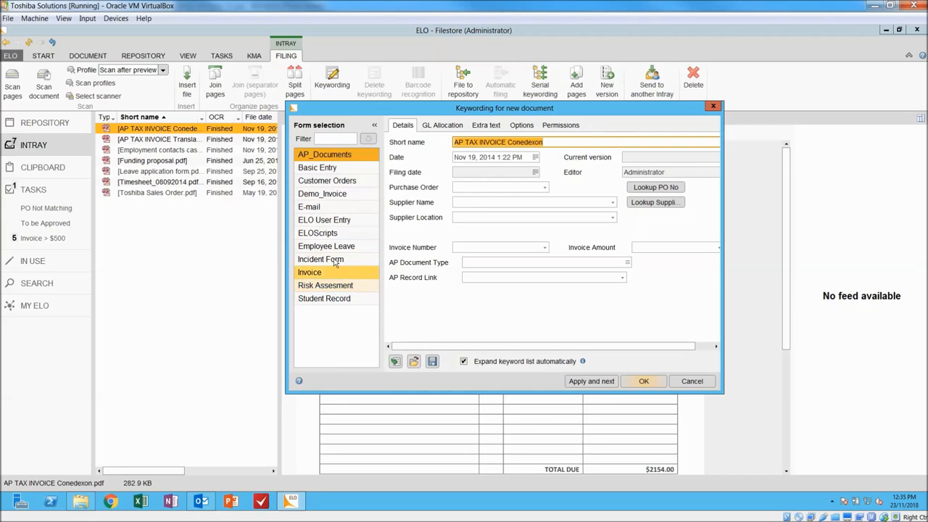
{"action": "left_click", "coordinate": [335, 261]}
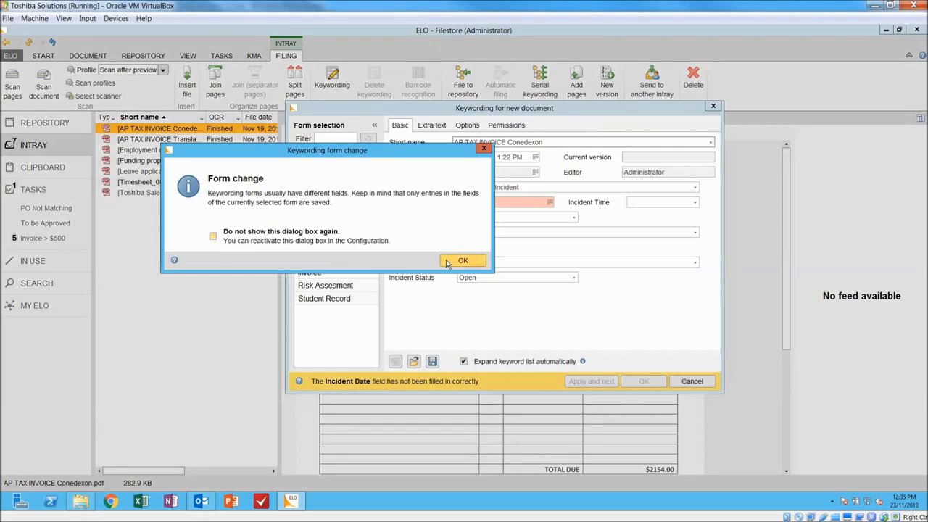
{"action": "left_click", "coordinate": [450, 263]}
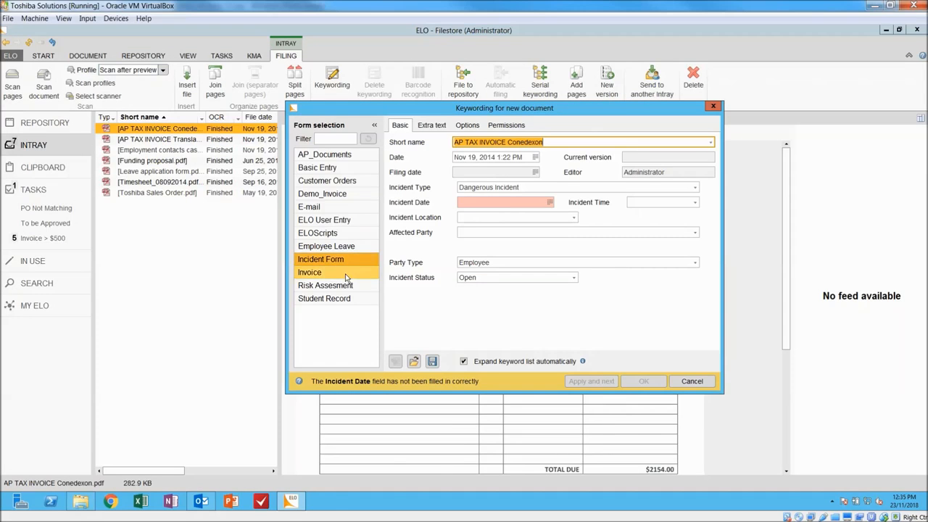
{"action": "left_click", "coordinate": [325, 154]}
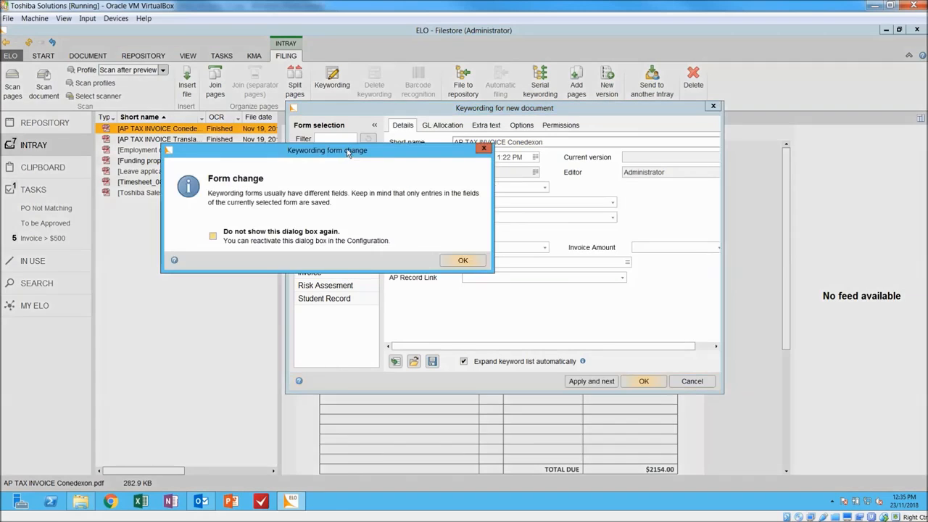
{"action": "left_click", "coordinate": [462, 261]}
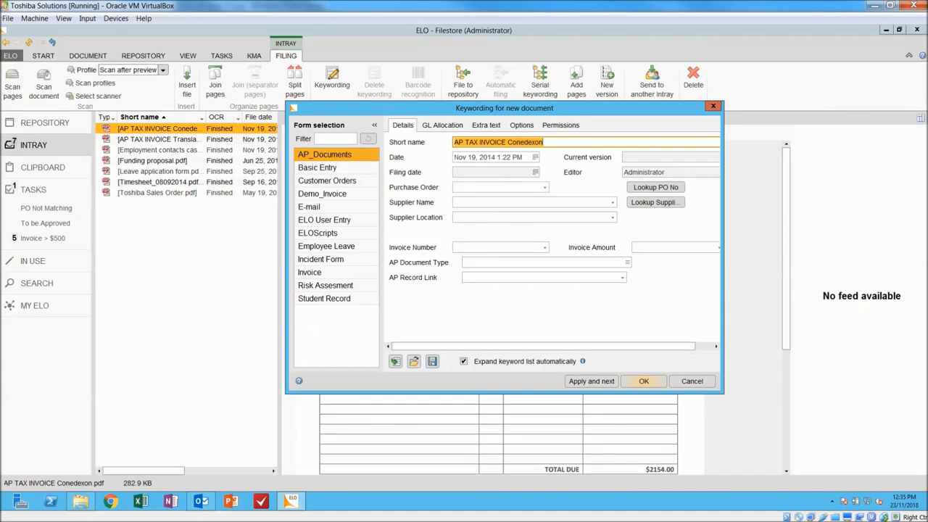
Step: Fill Purchase Order with p21545 taken from the invoice preview and start the supplier lookup
{"action": "left_click_drag", "start_coordinate": [523, 107], "coordinate": [77, 168]}
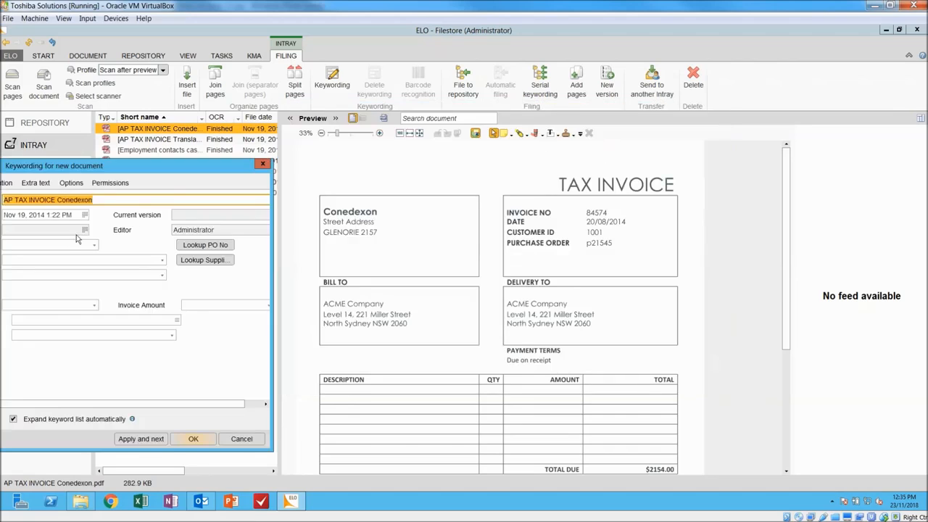
{"action": "left_click_drag", "start_coordinate": [169, 171], "coordinate": [232, 122]}
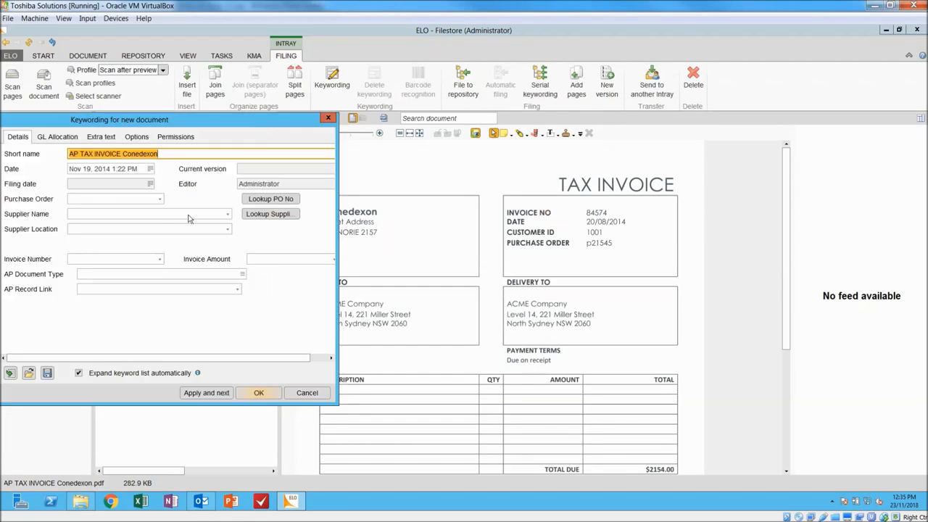
{"action": "left_click", "coordinate": [109, 198]}
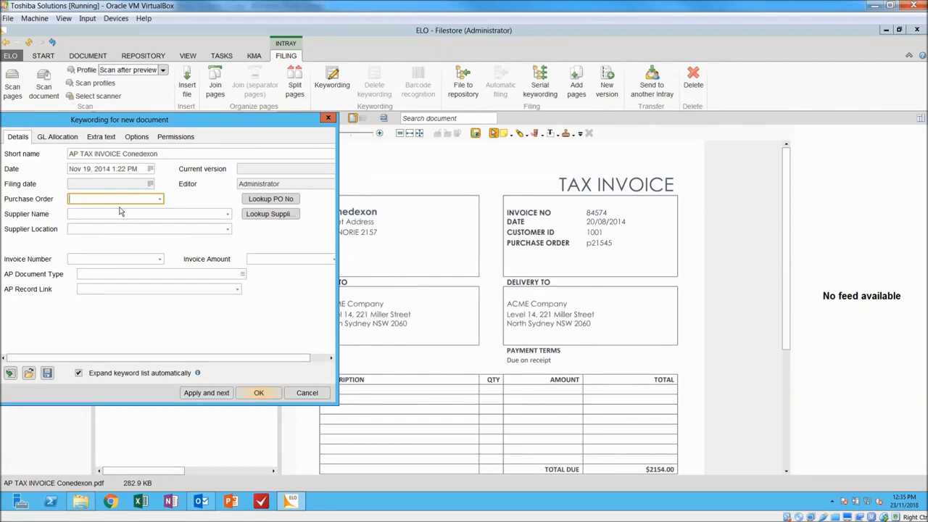
{"action": "left_click", "coordinate": [604, 246]}
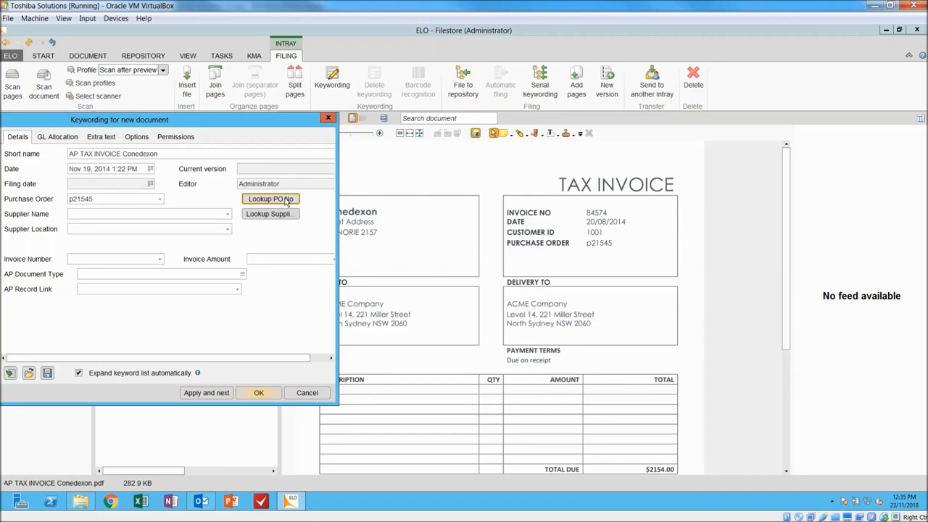
{"action": "left_click", "coordinate": [285, 200]}
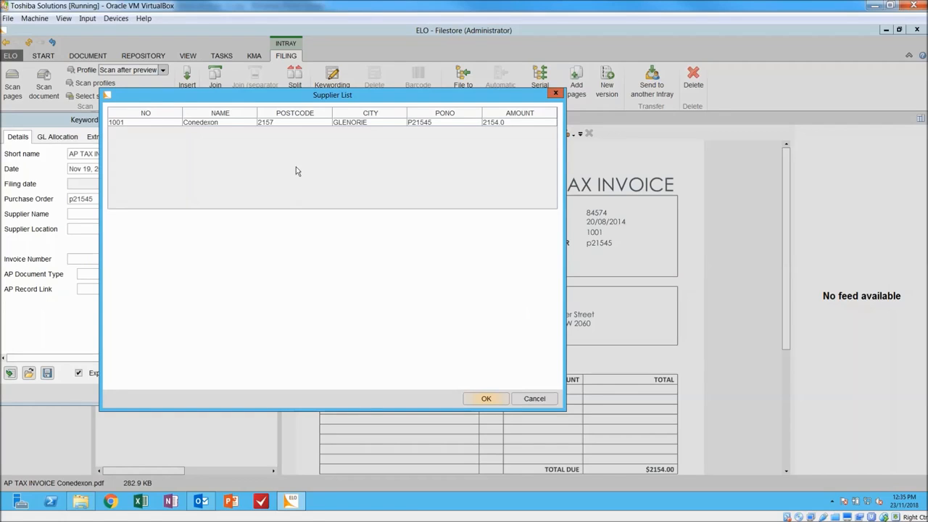
Step: Confirm supplier Conedexon, Glenorie, then take invoice number 84574 and amount 2154.00 from the invoice
{"action": "left_click", "coordinate": [296, 123]}
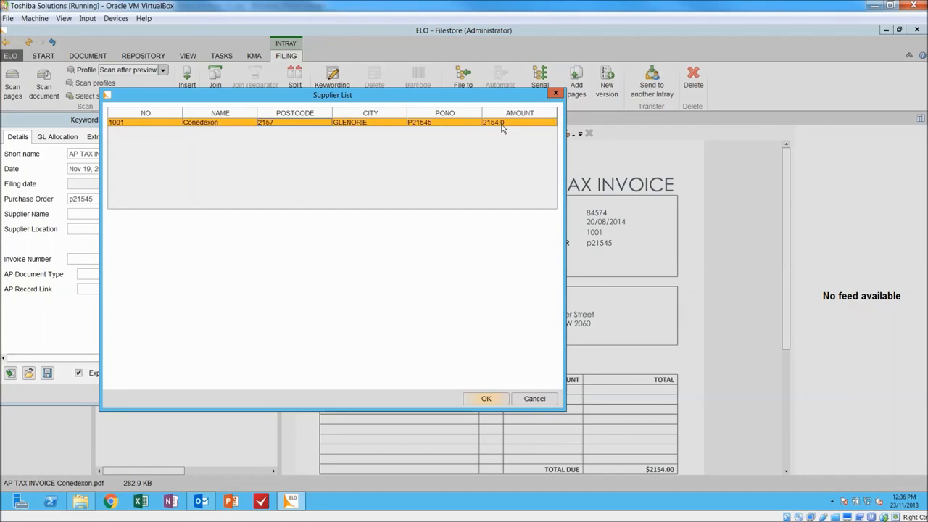
{"action": "left_click", "coordinate": [496, 403]}
{"action": "mouse_move", "coordinate": [786, 294]}
{"action": "left_mouse_down"}
{"action": "mouse_move", "coordinate": [798, 375]}
{"action": "mouse_move", "coordinate": [798, 239]}
{"action": "left_mouse_up"}
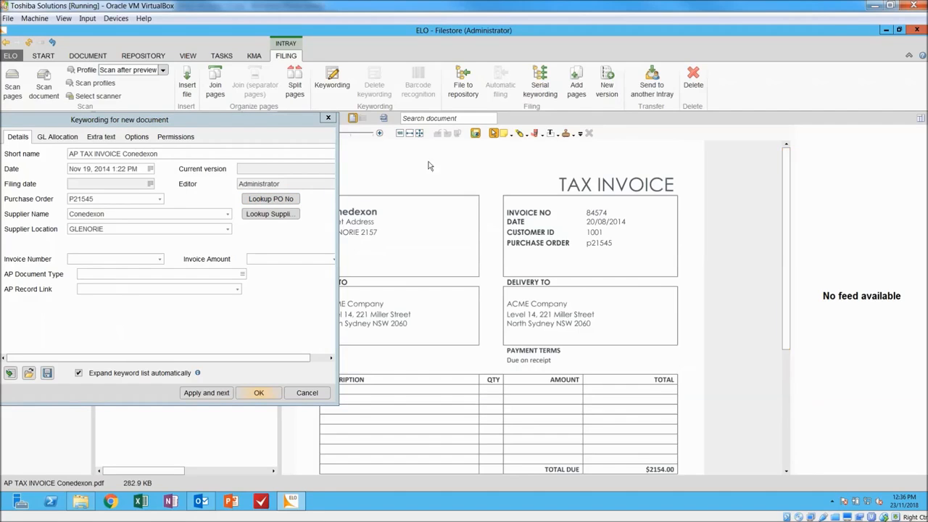
{"action": "left_click_drag", "start_coordinate": [203, 120], "coordinate": [254, 113]}
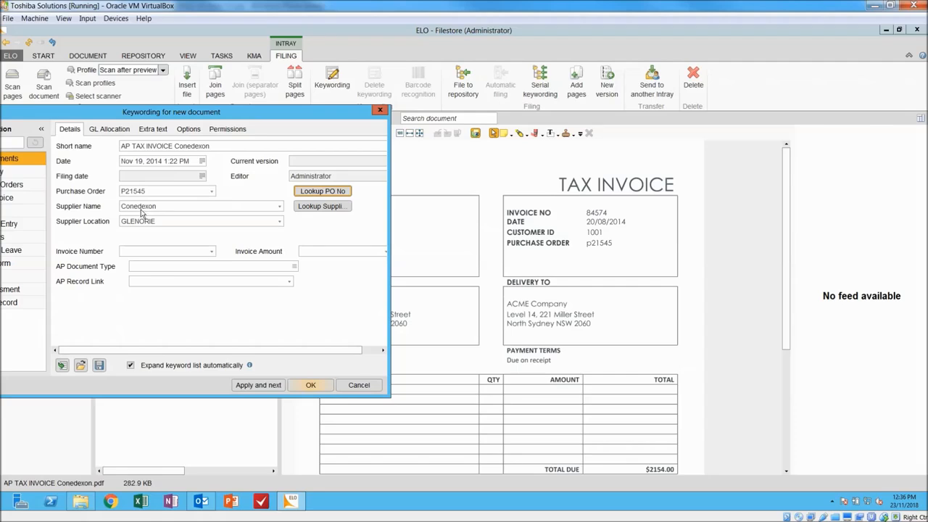
{"action": "left_click", "coordinate": [173, 252]}
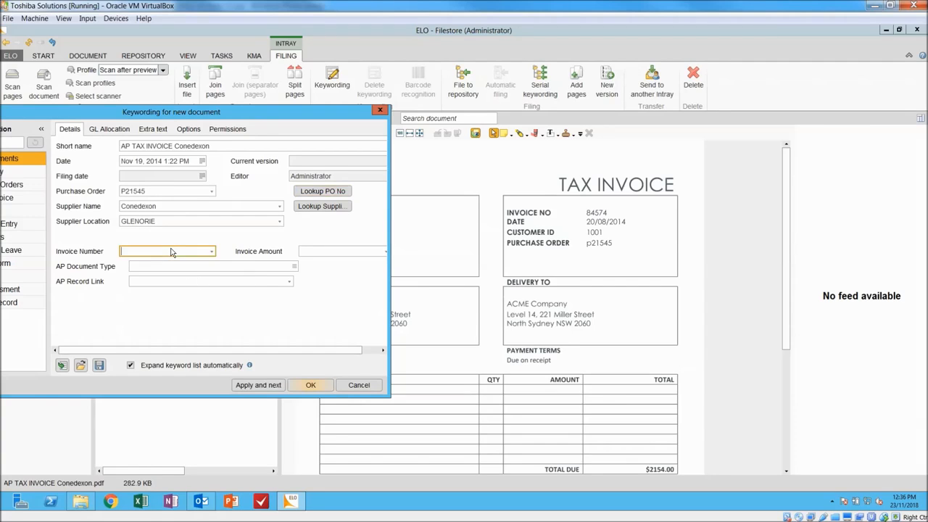
{"action": "left_click", "coordinate": [600, 213]}
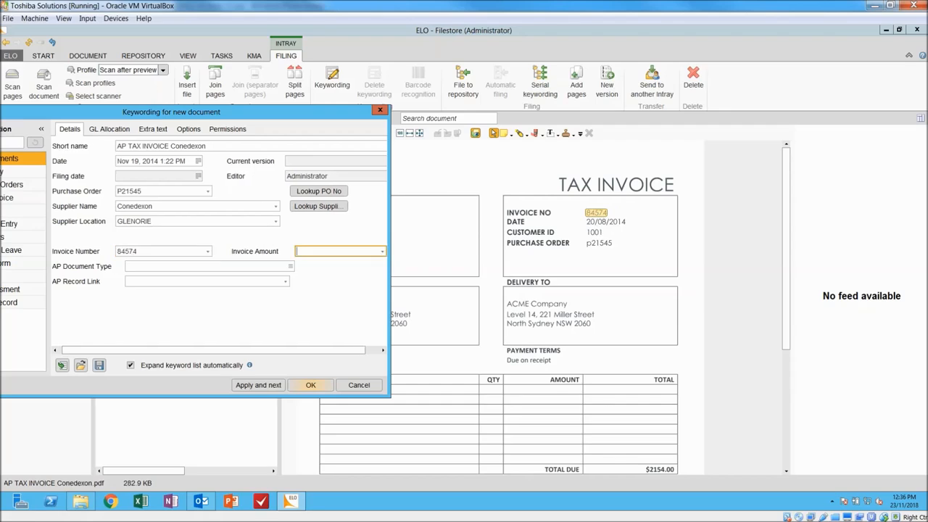
{"action": "left_click", "coordinate": [787, 464]}
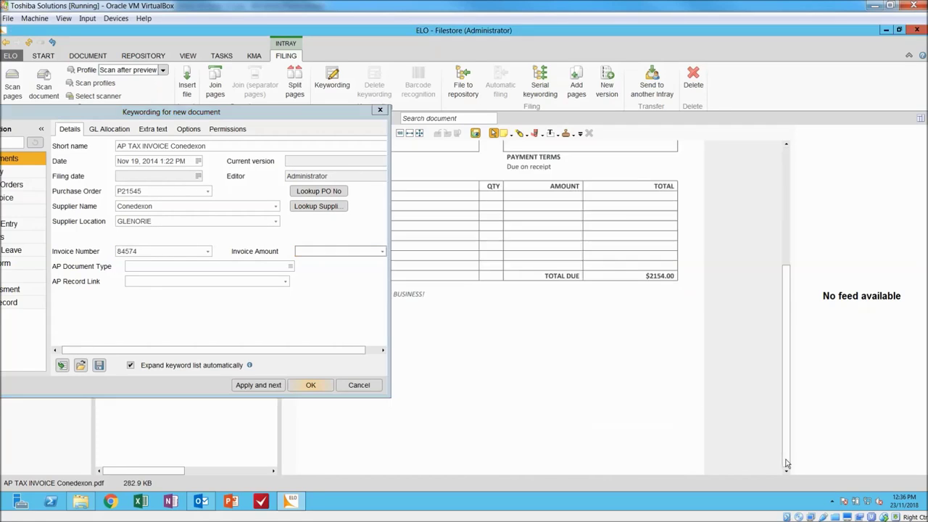
{"action": "left_click", "coordinate": [660, 275]}
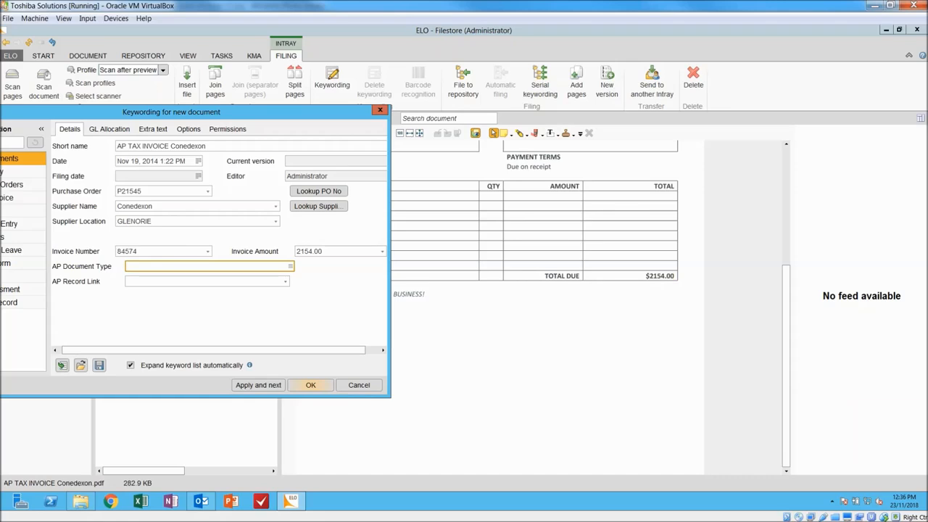
Step: Set document type AP Invoice, leave AP Record Link empty and show the GL allocation fields
{"action": "left_click", "coordinate": [289, 269]}
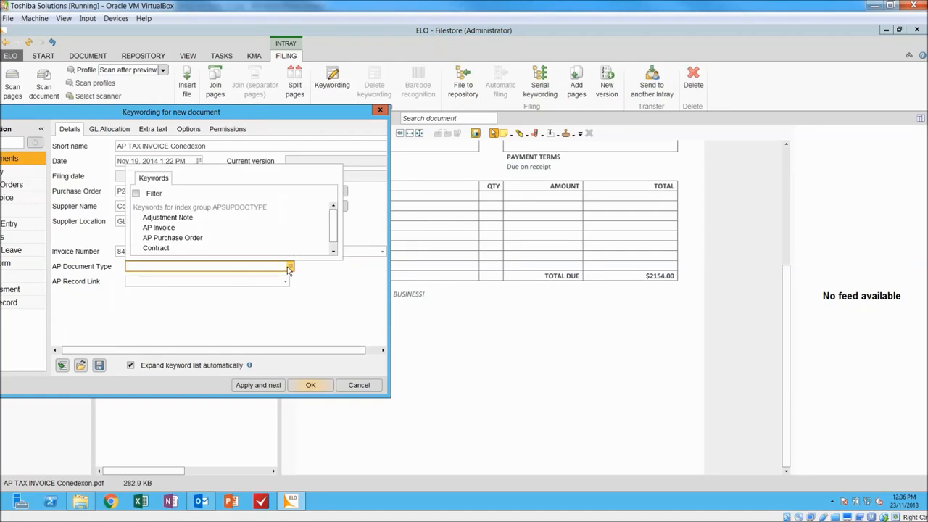
{"action": "left_click", "coordinate": [159, 228]}
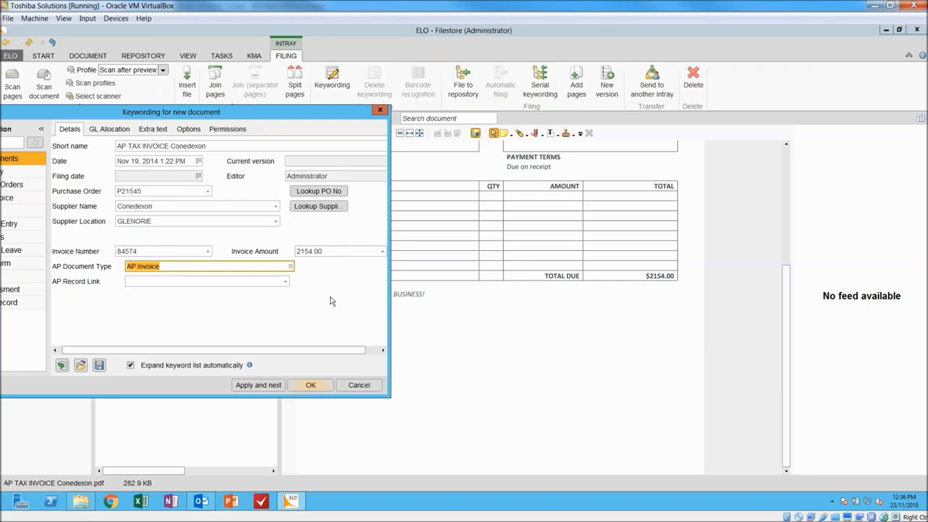
{"action": "left_click", "coordinate": [285, 282]}
{"action": "left_click", "coordinate": [285, 282]}
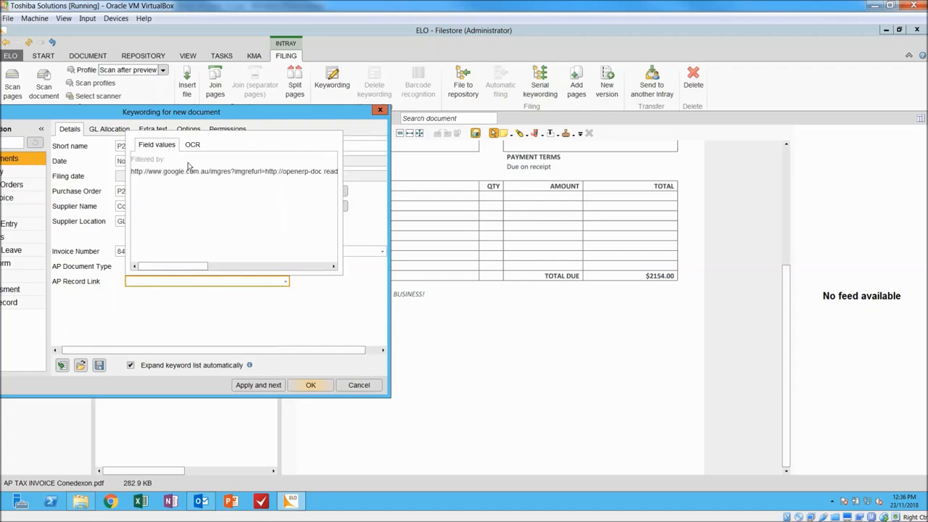
{"action": "left_click", "coordinate": [280, 304]}
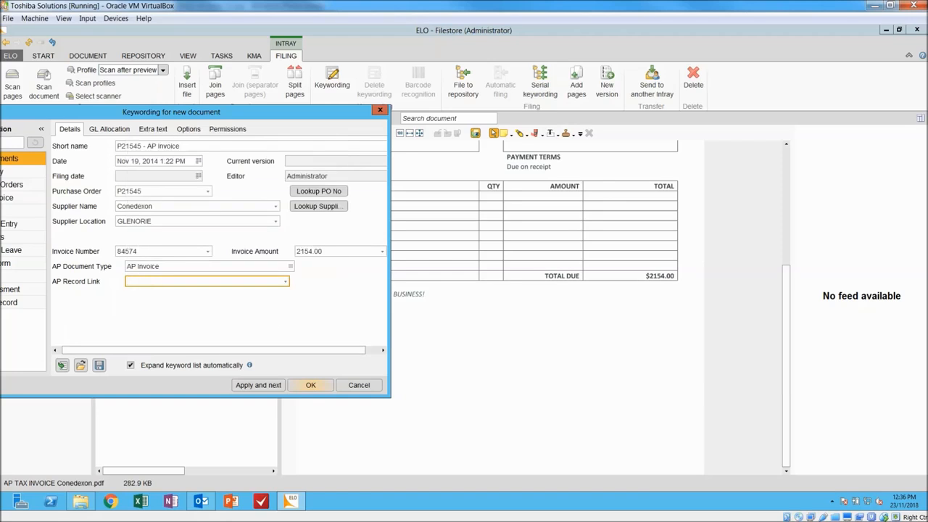
{"action": "left_click", "coordinate": [109, 131]}
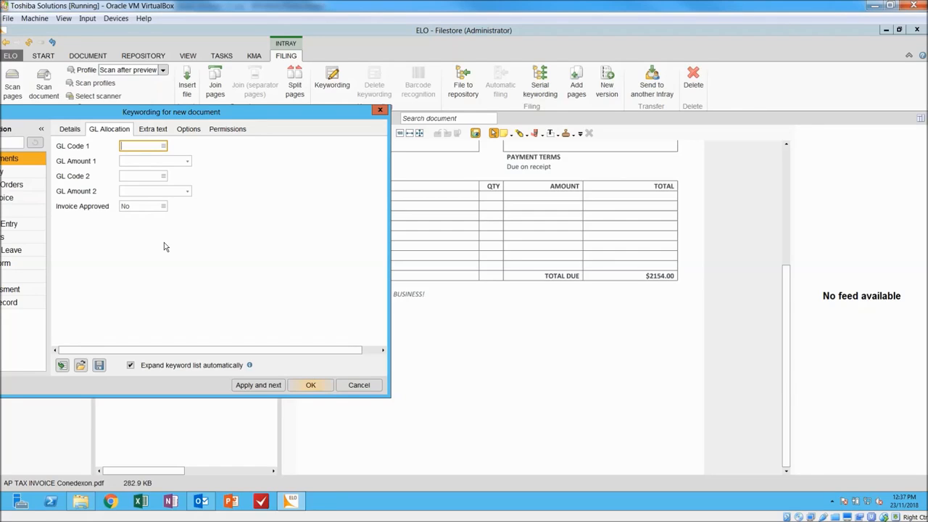
{"action": "left_click_drag", "start_coordinate": [176, 114], "coordinate": [253, 170]}
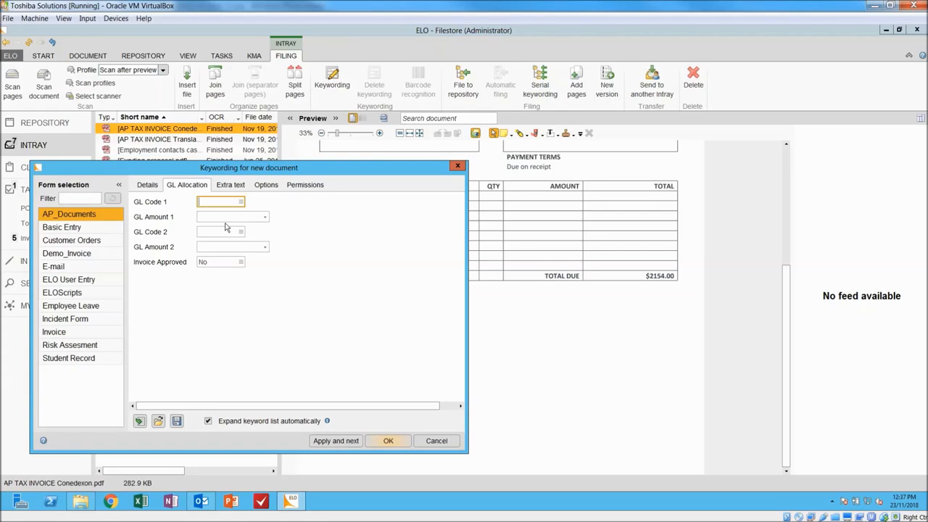
{"action": "left_click", "coordinate": [232, 185]}
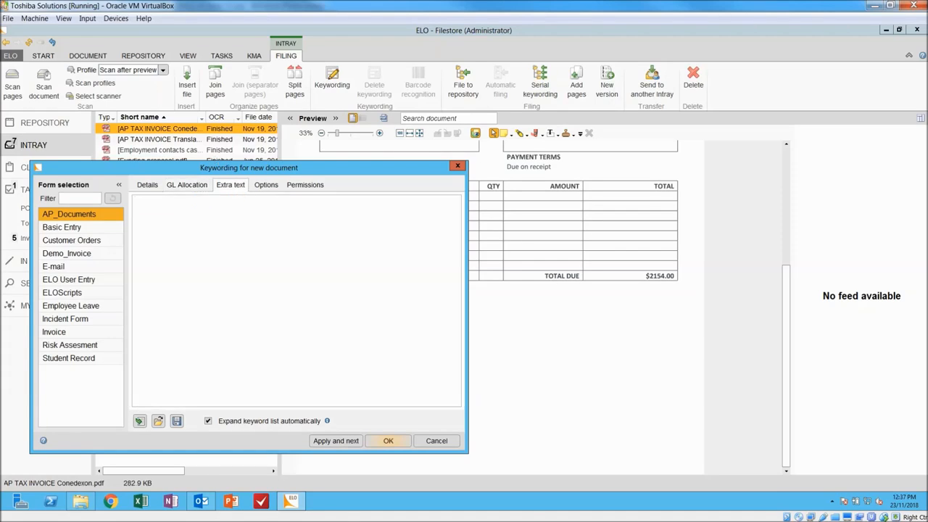
{"action": "left_click", "coordinate": [305, 185]}
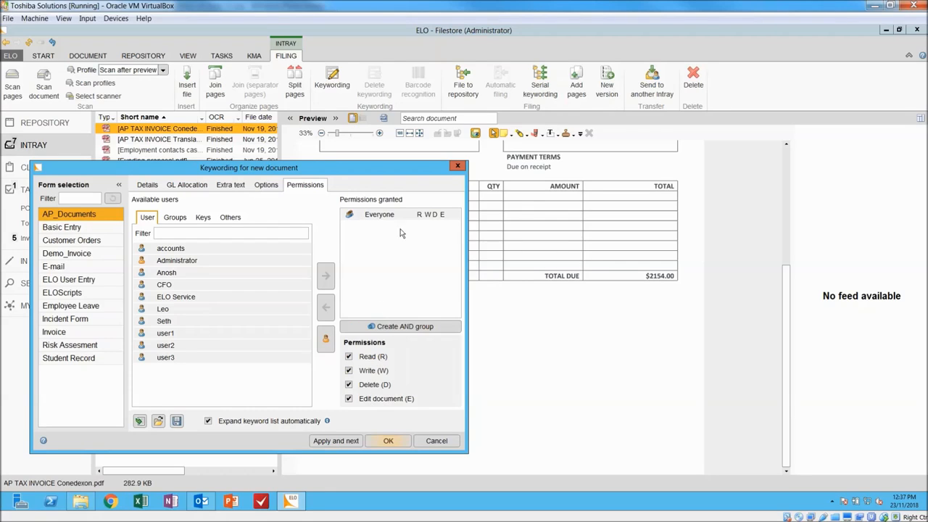
{"action": "left_click", "coordinate": [149, 185]}
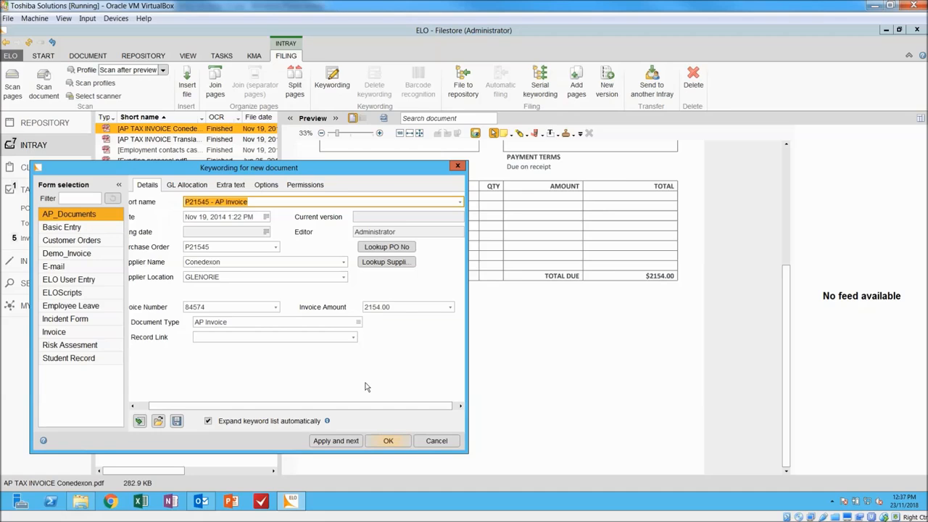
Step: File the keyworded invoice, raising the duplicate warning for P21545 - AP Invoice
{"action": "left_click", "coordinate": [396, 441]}
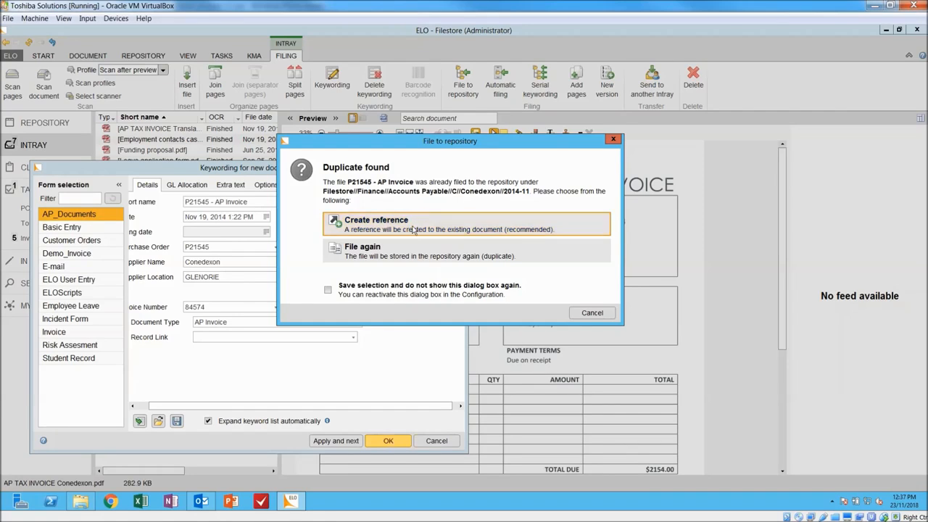
Step: Create a reference to the existing P21545 - AP Invoice in the Conedexon 2014-11 folder
{"action": "left_click", "coordinate": [383, 258]}
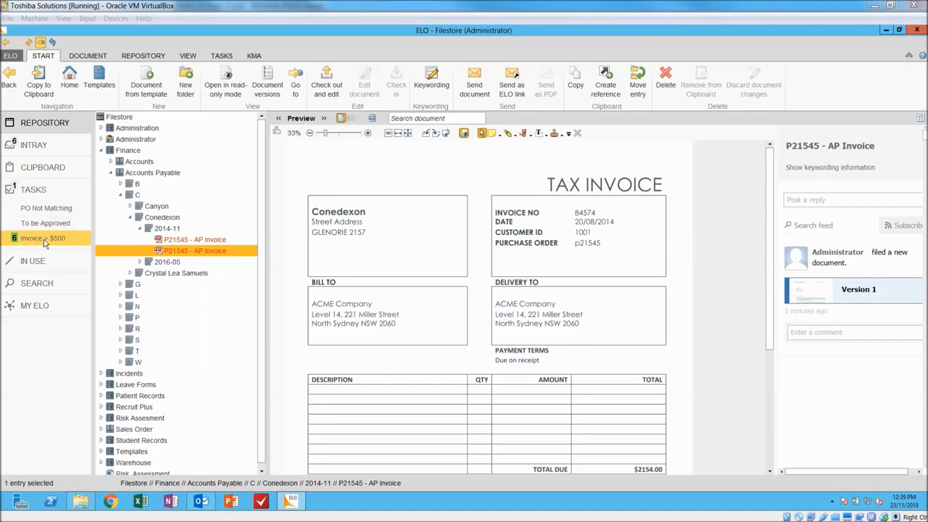
Step: Select the P21545 - AP Invoice task in the Invoice > $500 list to preview its Conedexon invoice
{"action": "left_click", "coordinate": [44, 239]}
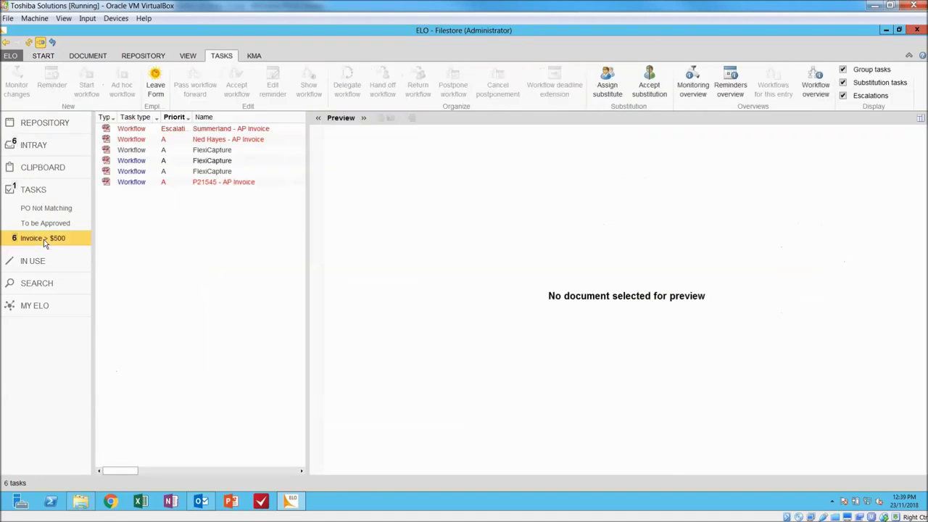
{"action": "left_click", "coordinate": [223, 187]}
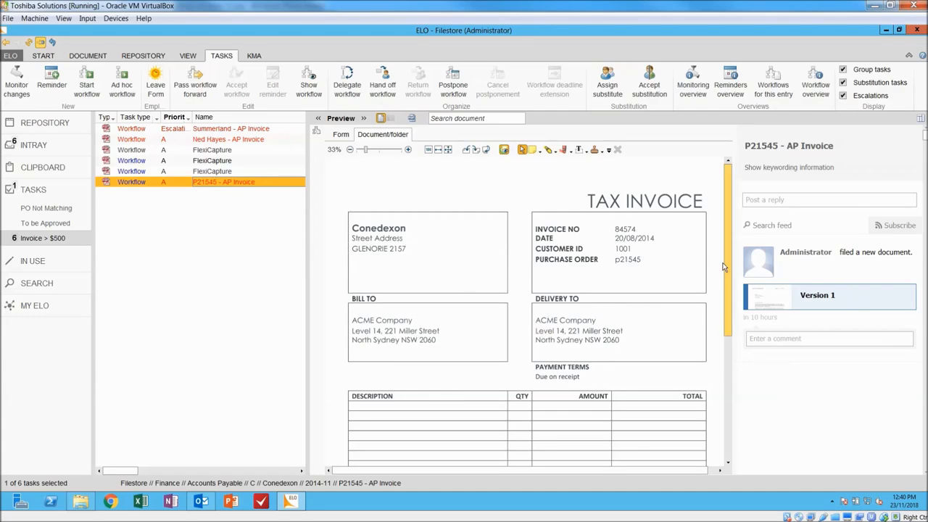
{"action": "mouse_move", "coordinate": [725, 263]}
{"action": "left_mouse_down"}
{"action": "mouse_move", "coordinate": [726, 397]}
{"action": "mouse_move", "coordinate": [727, 174]}
{"action": "left_mouse_up"}
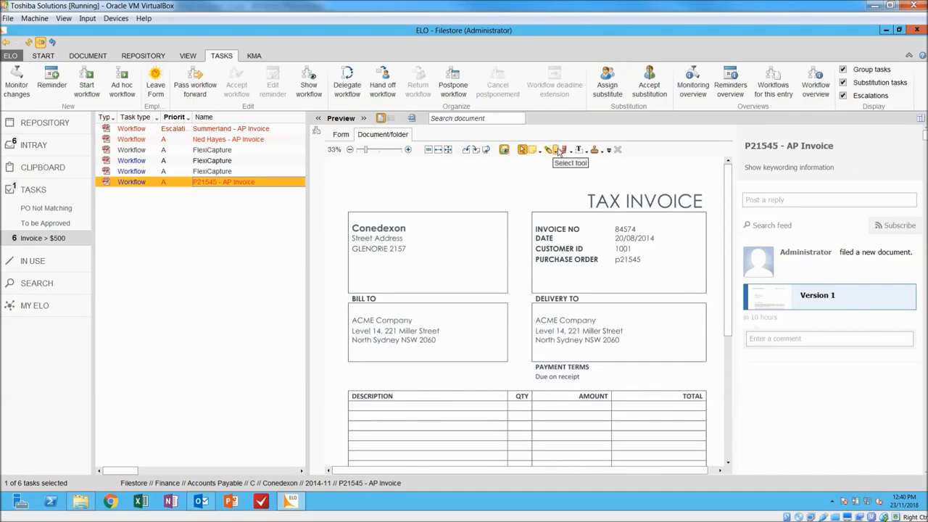
Step: Mark the Description row in red and add a yellow 'Missing line item!' sticky note
{"action": "left_click", "coordinate": [565, 151]}
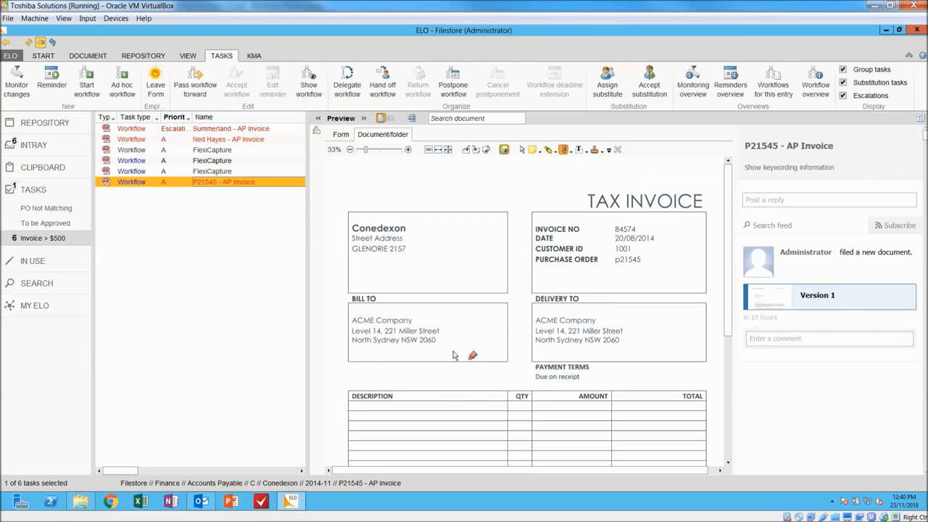
{"action": "mouse_move", "coordinate": [356, 408]}
{"action": "left_mouse_down"}
{"action": "mouse_move", "coordinate": [535, 415]}
{"action": "mouse_move", "coordinate": [359, 403]}
{"action": "left_mouse_up"}
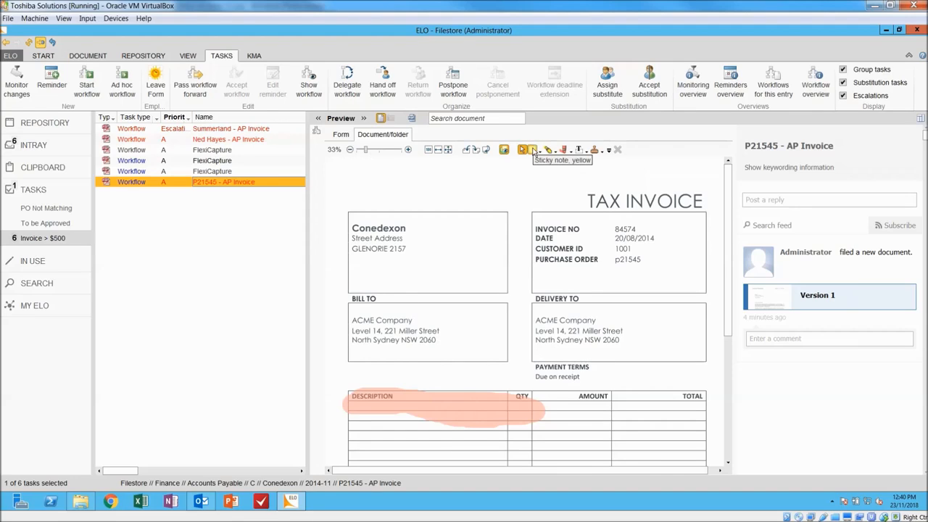
{"action": "left_click", "coordinate": [522, 149]}
{"action": "left_click", "coordinate": [589, 361]}
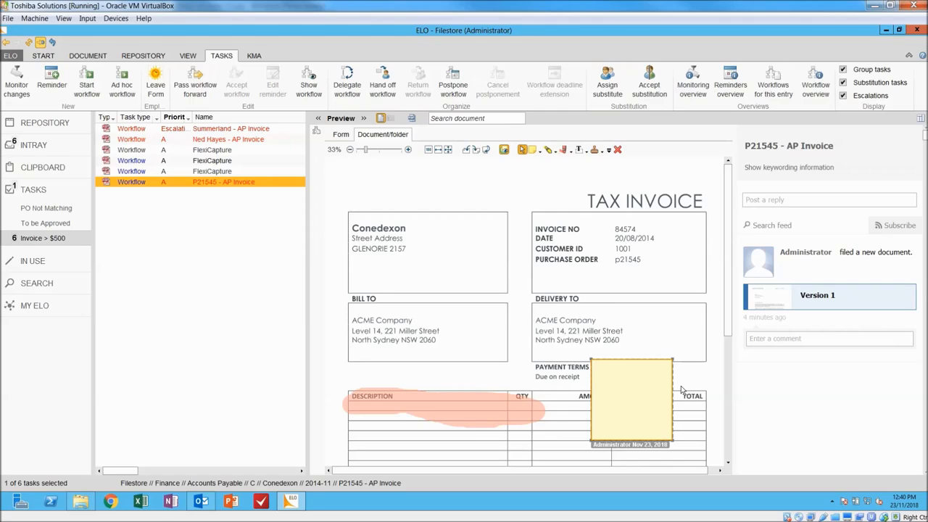
{"action": "type", "text": "Missing line"}
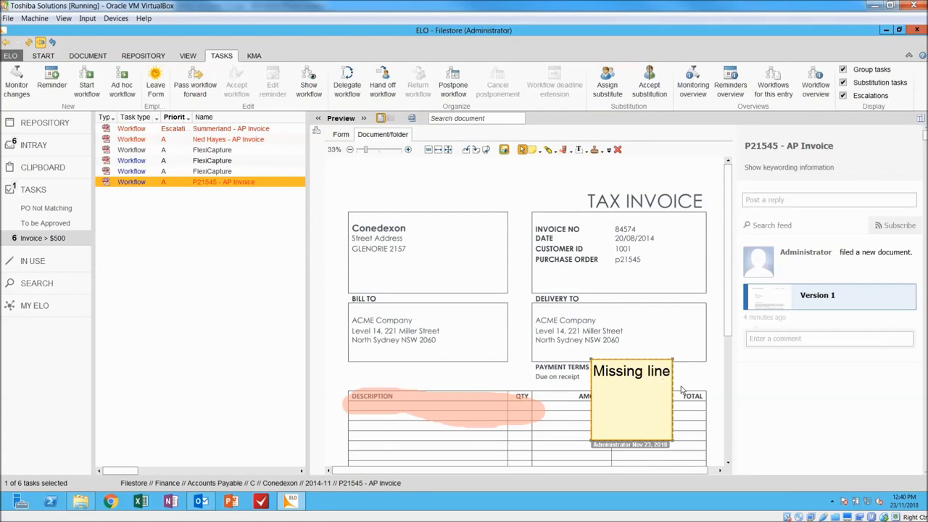
{"action": "type", "text": " item!"}
{"action": "left_click", "coordinate": [573, 441]}
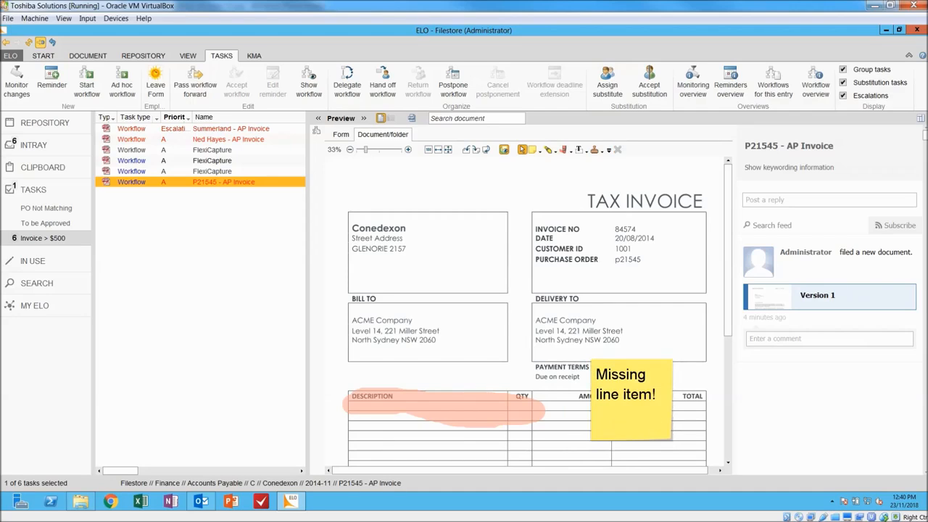
Step: Move the sticky note up beside the Delivery To box
{"action": "left_click", "coordinate": [611, 437]}
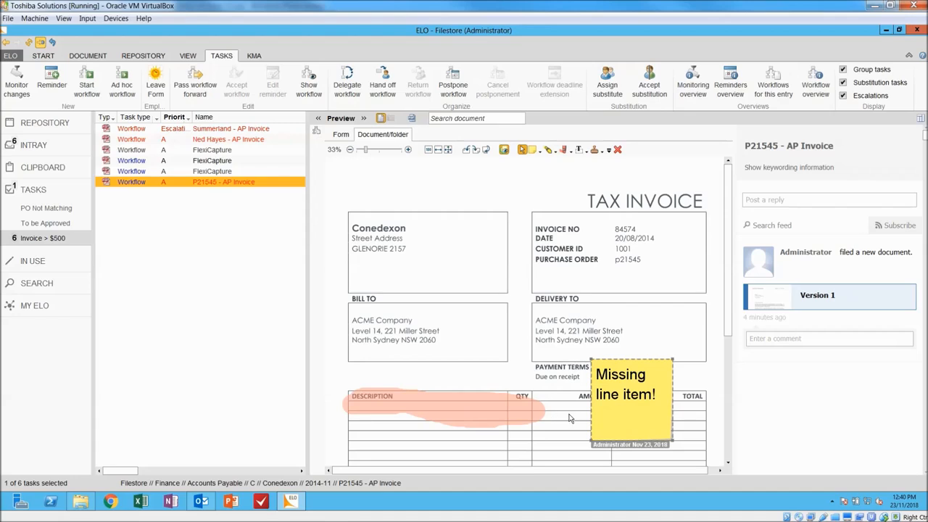
{"action": "left_click", "coordinate": [535, 412]}
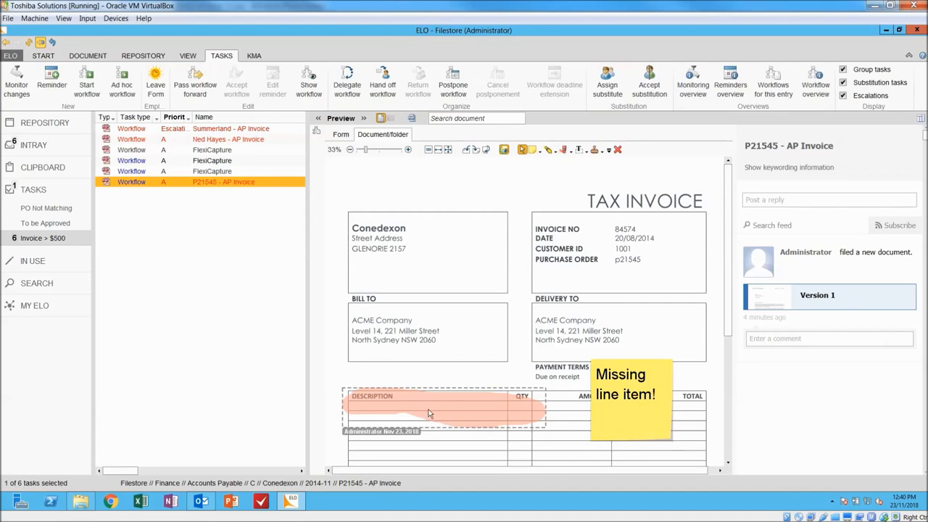
{"action": "left_click", "coordinate": [609, 423]}
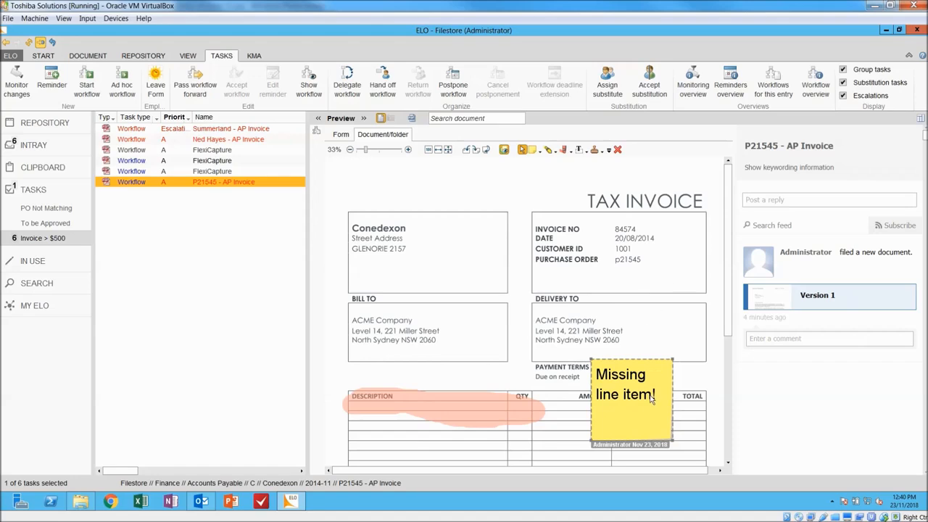
{"action": "left_click_drag", "start_coordinate": [648, 363], "coordinate": [681, 261]}
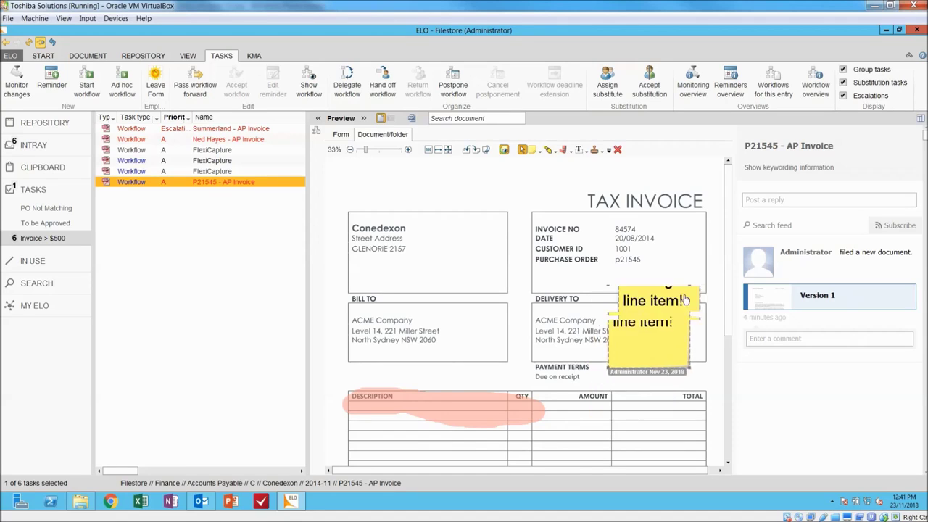
Step: Place a red CANCELED stamp below the 'Thank you for your business!' line
{"action": "left_click", "coordinate": [608, 151]}
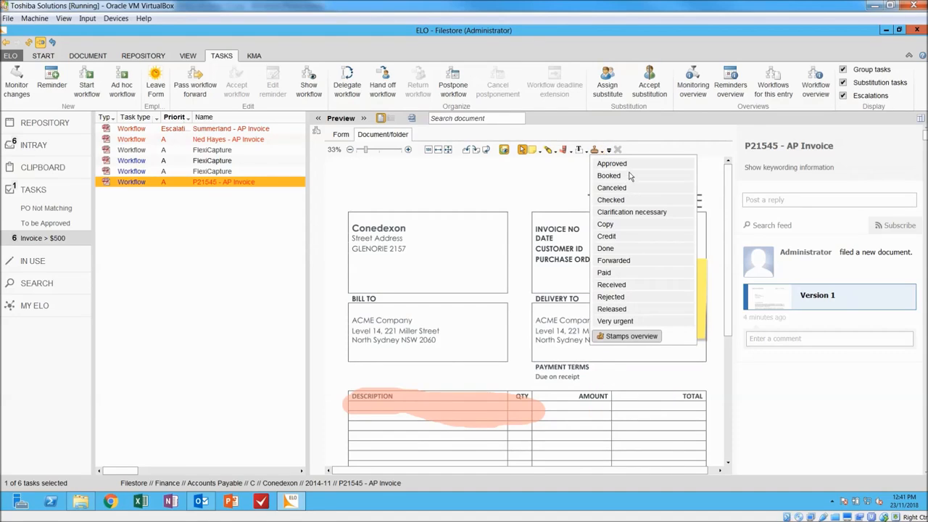
{"action": "left_click", "coordinate": [645, 194]}
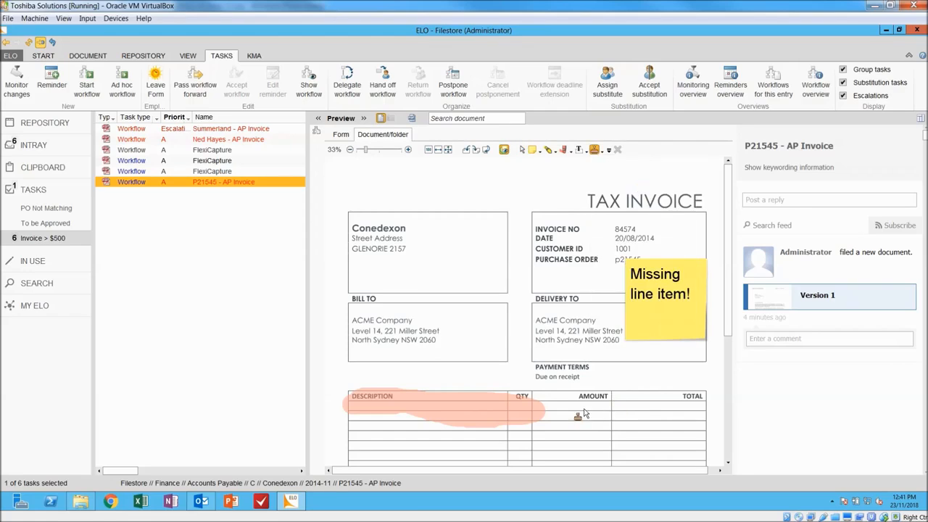
{"action": "scroll", "coordinate": [580, 413], "scroll_direction": "down", "scroll_amount": 1}
{"action": "scroll", "coordinate": [580, 406], "scroll_direction": "down", "scroll_amount": 3}
{"action": "scroll", "coordinate": [584, 400], "scroll_direction": "down", "scroll_amount": 1}
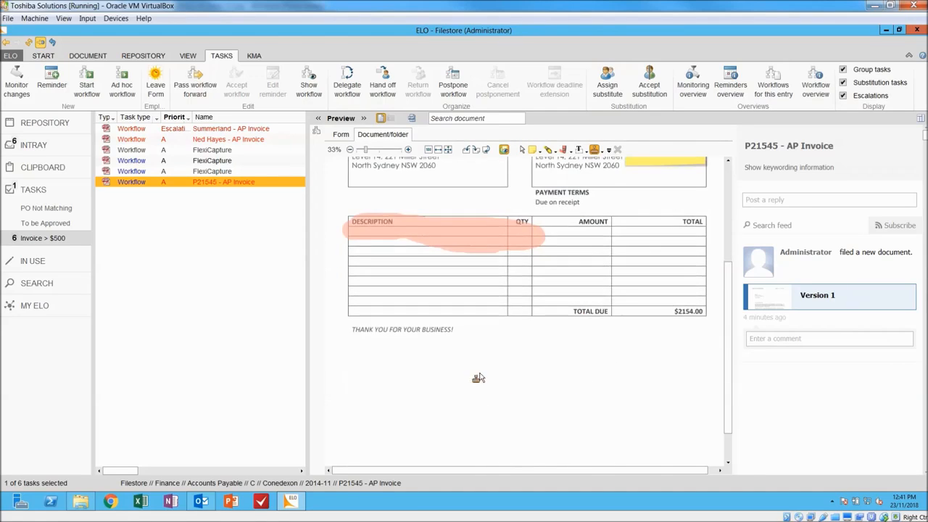
{"action": "left_click", "coordinate": [478, 374]}
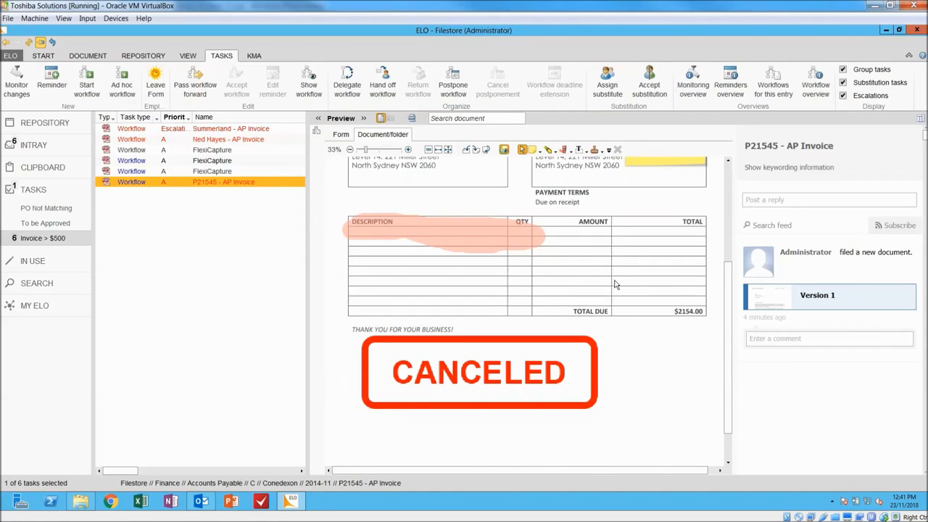
{"action": "scroll", "coordinate": [634, 374], "scroll_direction": "up", "scroll_amount": 1}
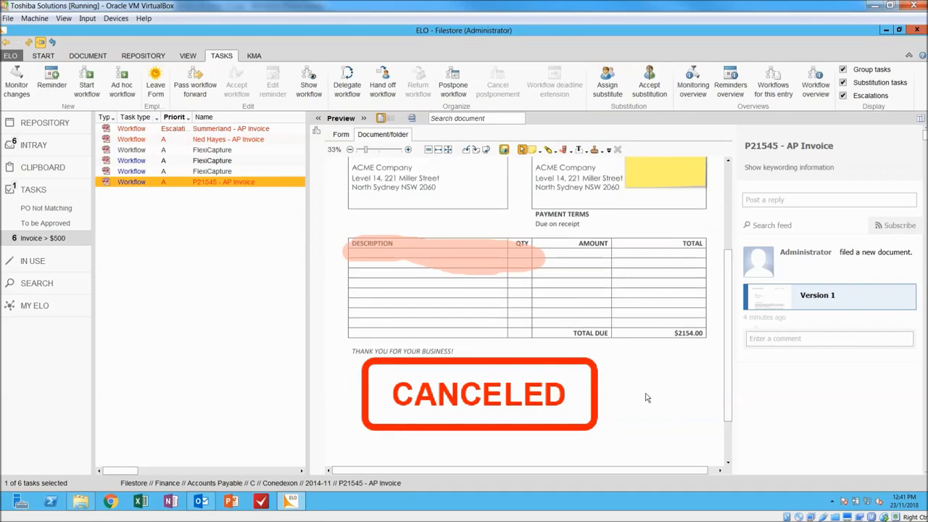
{"action": "scroll", "coordinate": [646, 393], "scroll_direction": "up", "scroll_amount": 4}
{"action": "scroll", "coordinate": [646, 393], "scroll_direction": "down", "scroll_amount": 4}
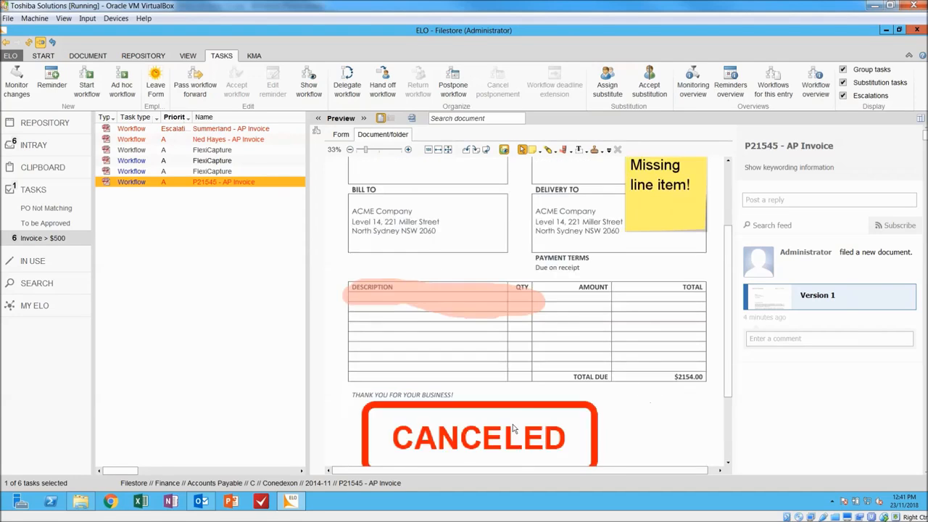
{"action": "left_click_drag", "start_coordinate": [514, 420], "coordinate": [525, 446]}
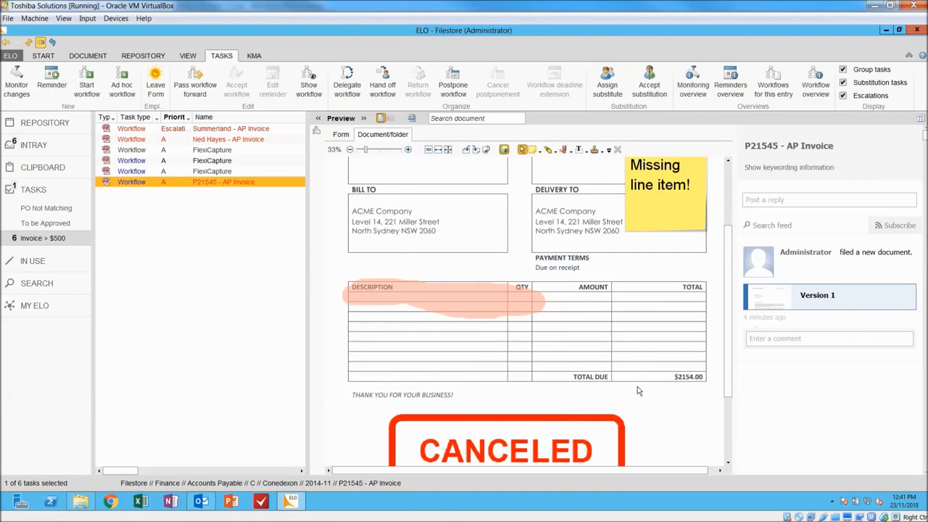
{"action": "scroll", "coordinate": [637, 387], "scroll_direction": "up", "scroll_amount": 4}
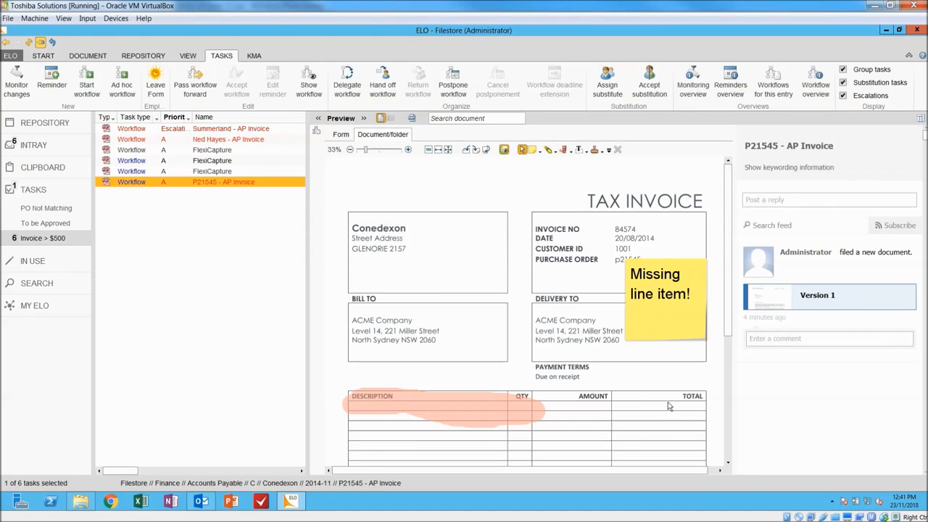
{"action": "left_click", "coordinate": [764, 199]}
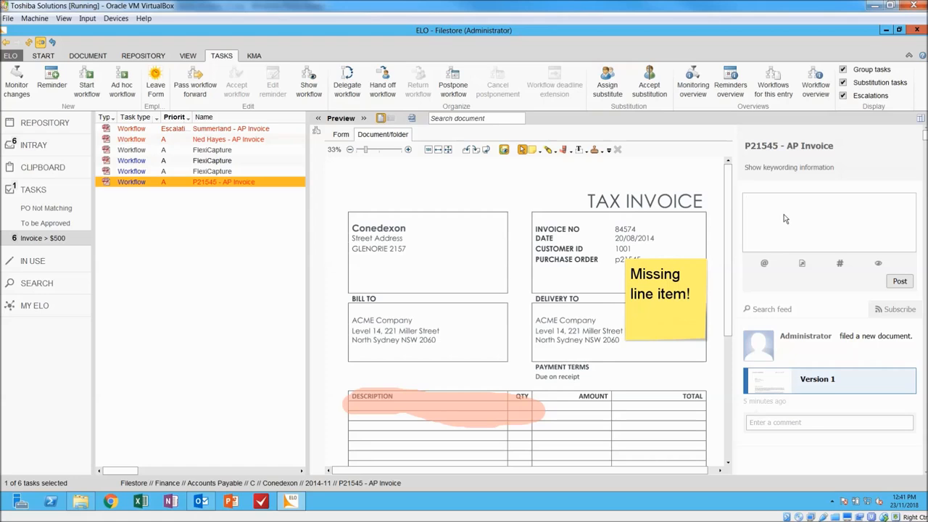
{"action": "left_click", "coordinate": [766, 264]}
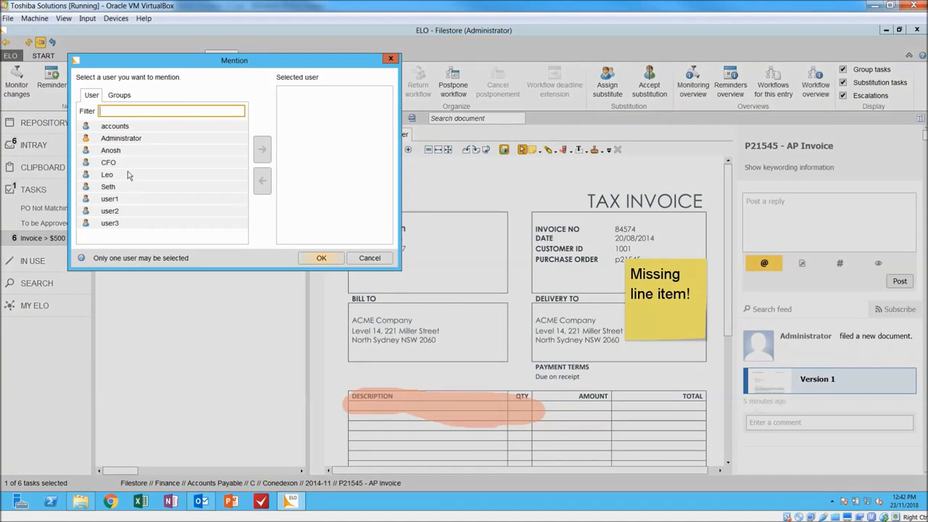
{"action": "left_click", "coordinate": [134, 200]}
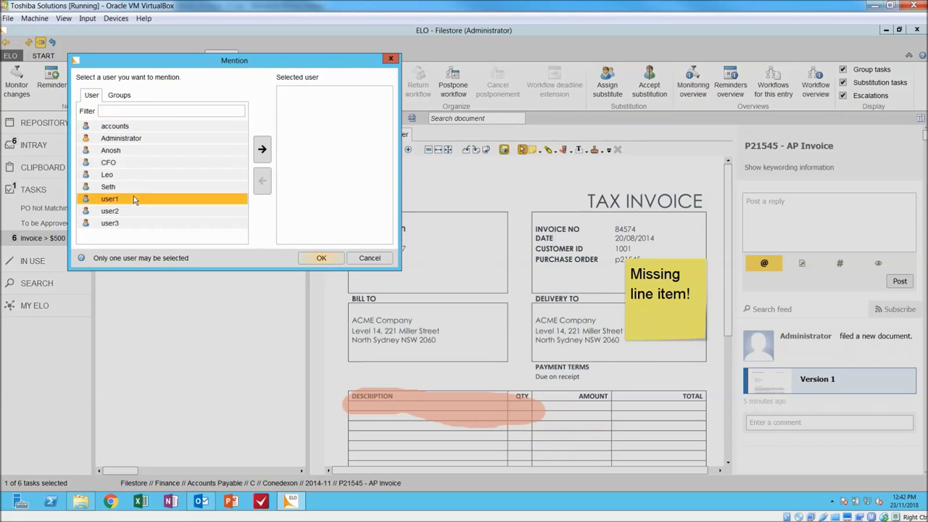
{"action": "left_click", "coordinate": [262, 150]}
{"action": "left_click", "coordinate": [321, 258]}
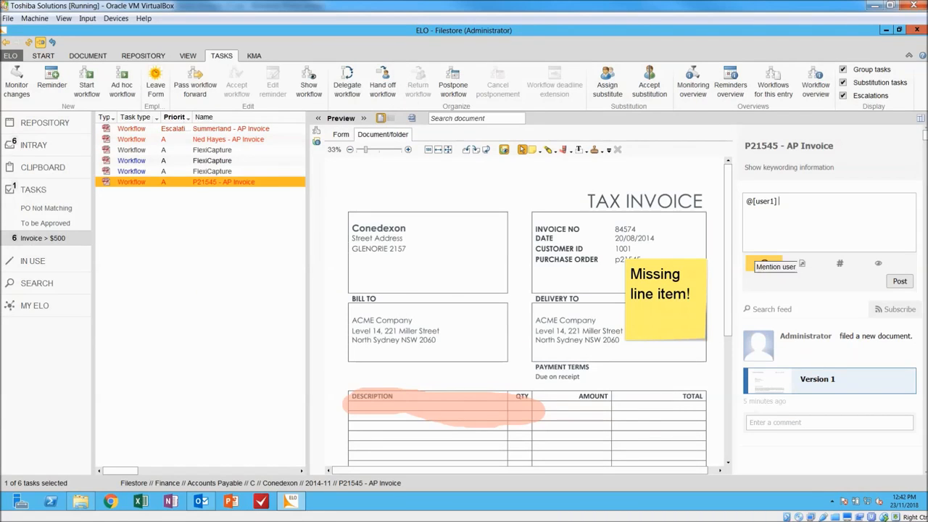
{"action": "type", "text": "This "}
{"action": "type", "text": "invoice seems "}
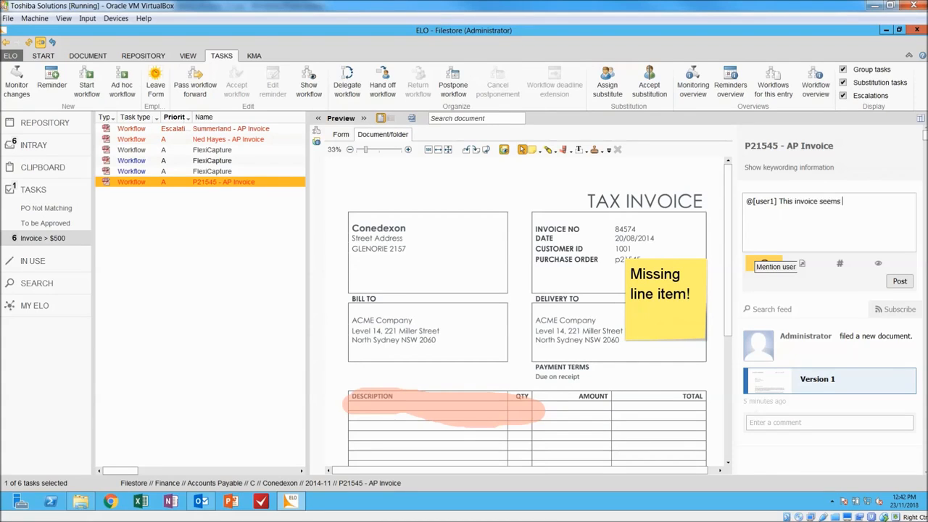
{"action": "type", "text": "incorrect"}
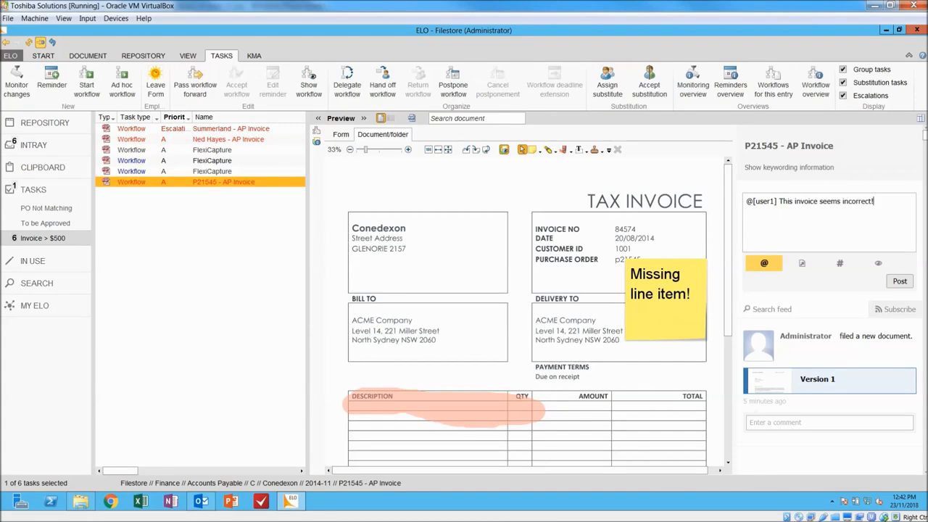
{"action": "type", "text": "!. Pleas"}
{"action": "type", "text": "e have a "}
{"action": "type", "text": "look at t"}
{"action": "type", "text": "he highli"}
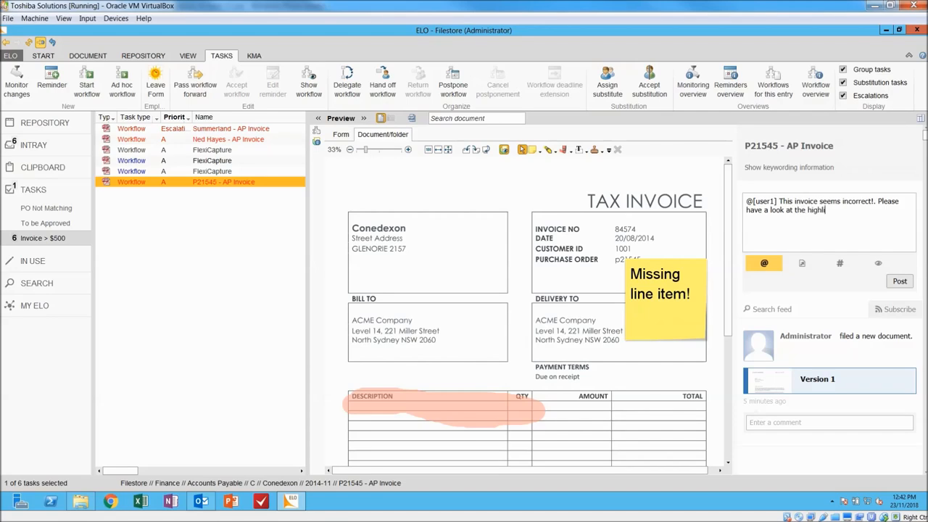
{"action": "type", "text": "ghted inof"}
Step: Fix the typo ending 'information!' and post the comment to the P21545 feed
{"action": "key", "text": "BackSpace"}
{"action": "key", "text": "BackSpace"}
{"action": "type", "text": "formation!"}
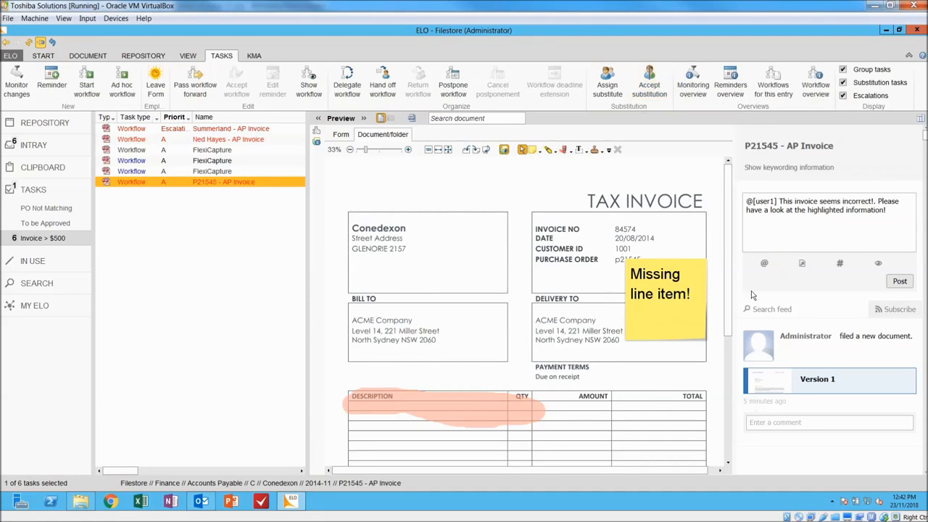
{"action": "left_click", "coordinate": [902, 281]}
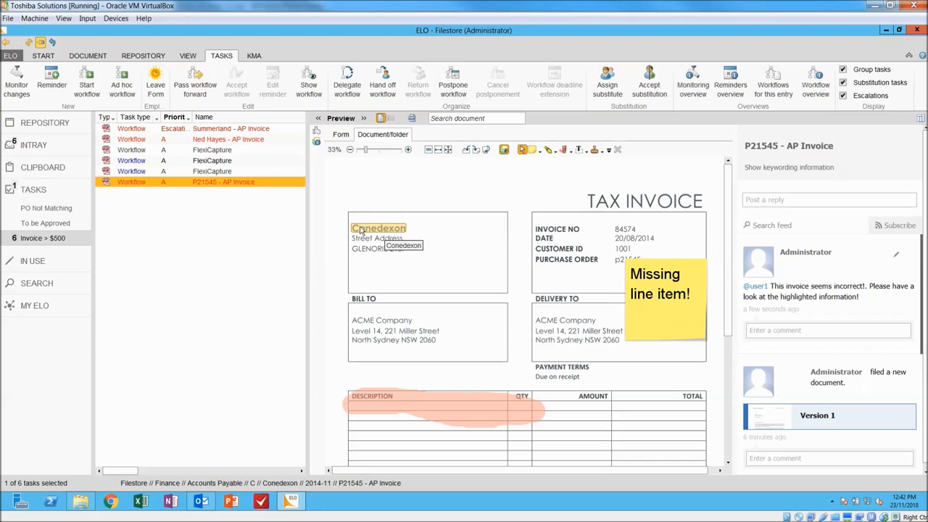
Step: Pass the P21545 invoice task forward with Approve Invoice as the successor
{"action": "left_click", "coordinate": [190, 87]}
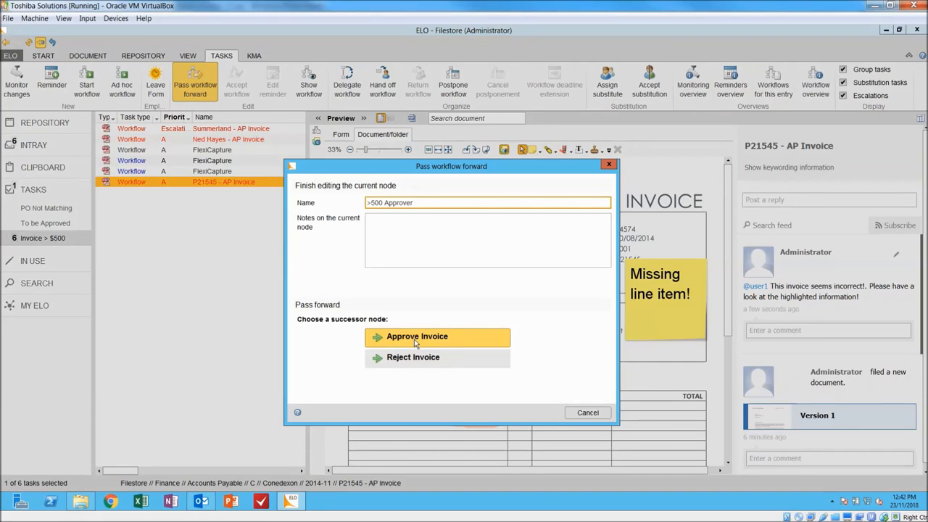
{"action": "left_click", "coordinate": [416, 342]}
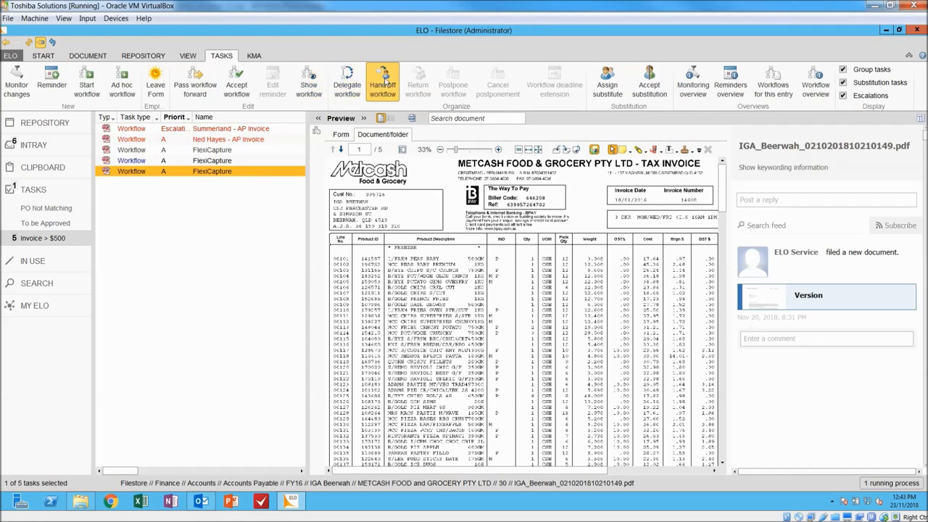
Step: View the Hand off workflow user list, close it, and switch to the iSearch full-text search view
{"action": "left_click", "coordinate": [382, 95]}
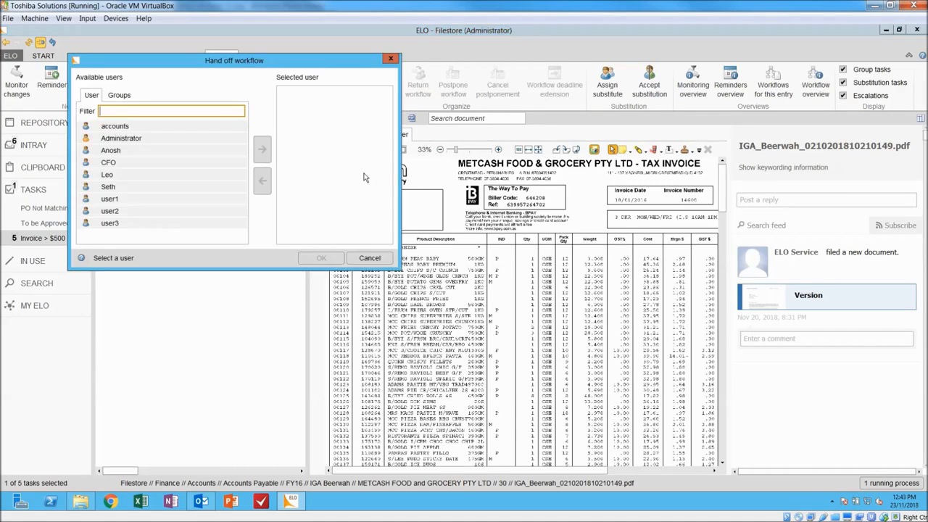
{"action": "left_click", "coordinate": [369, 262]}
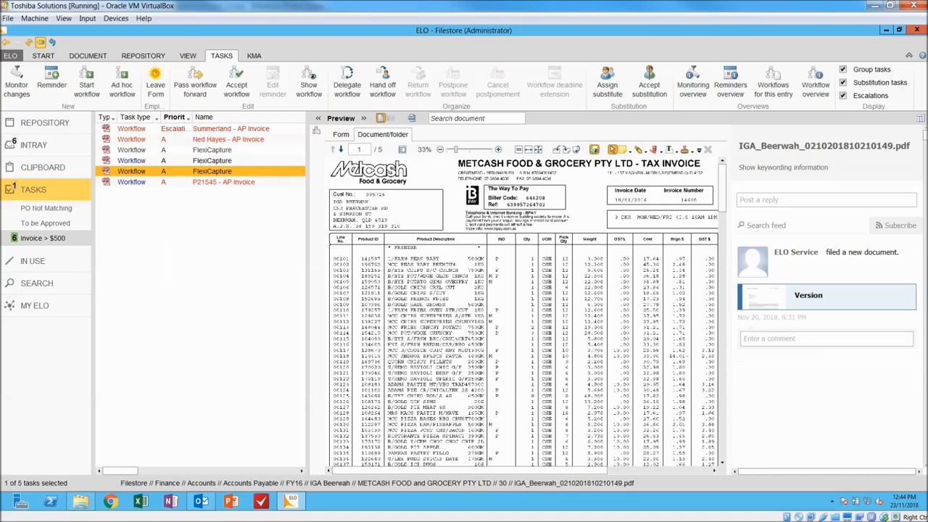
{"action": "left_click", "coordinate": [41, 282]}
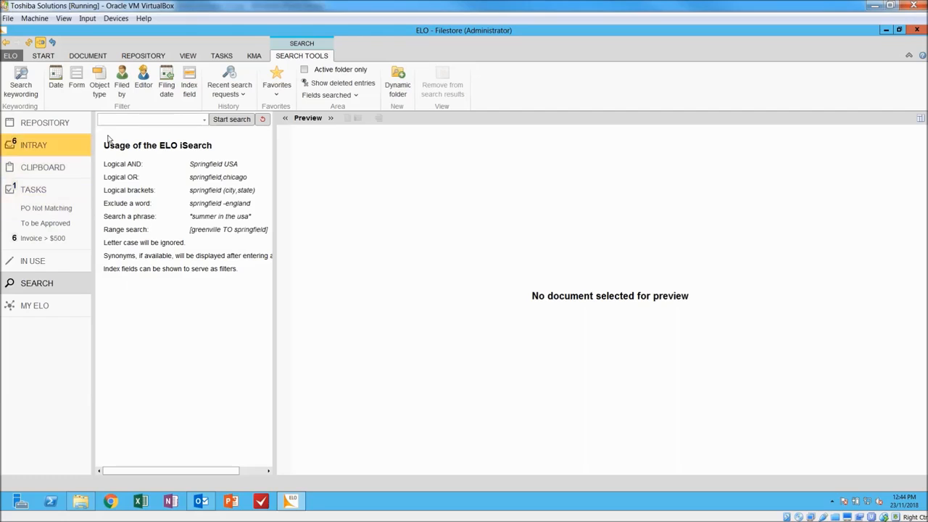
Step: Visit the full-text search view, then return to the repository tree with the P21545 invoice
{"action": "left_click", "coordinate": [131, 121]}
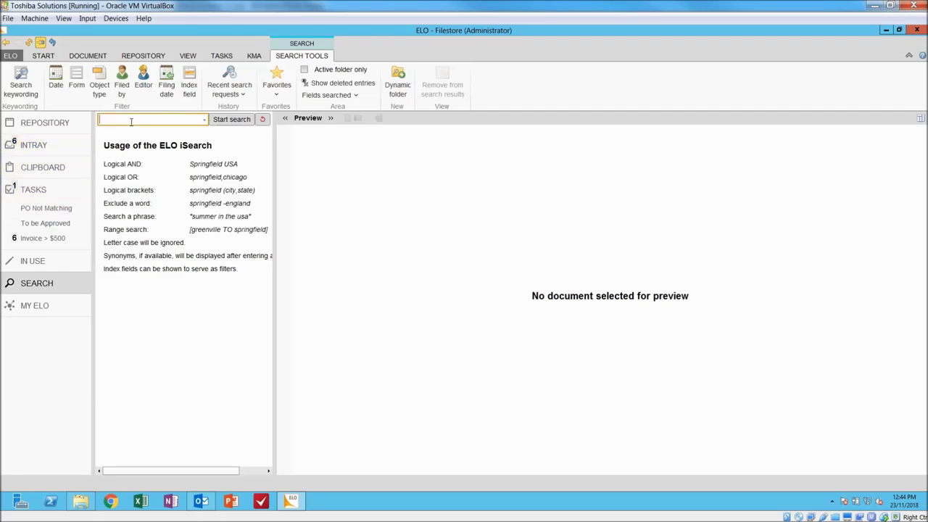
{"action": "left_click", "coordinate": [64, 132]}
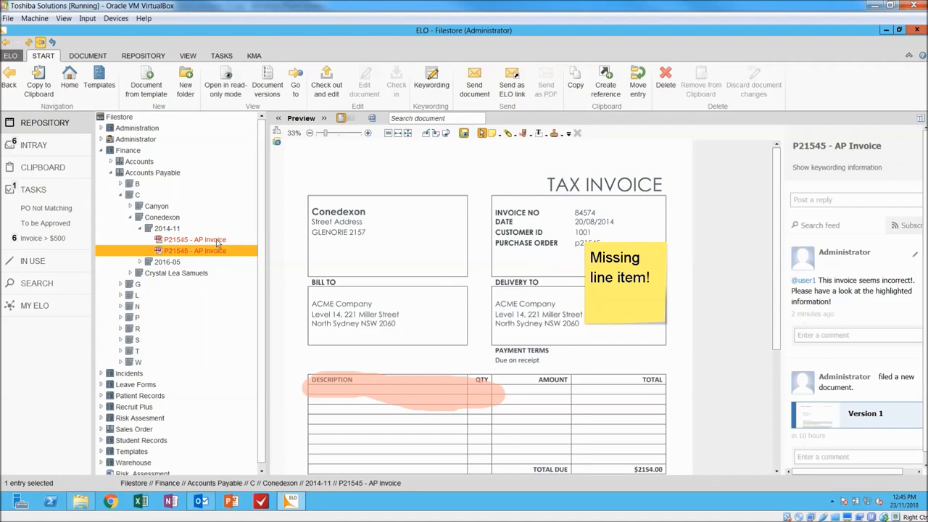
Step: Run an iSearch for 'conedexon' from the 'con' autocomplete, listing five hits
{"action": "left_click", "coordinate": [66, 284]}
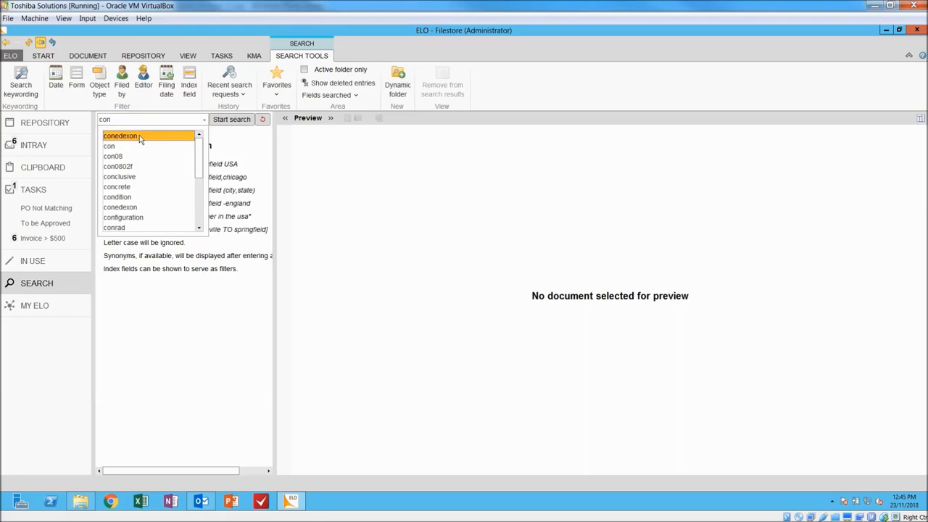
{"action": "left_click", "coordinate": [120, 135]}
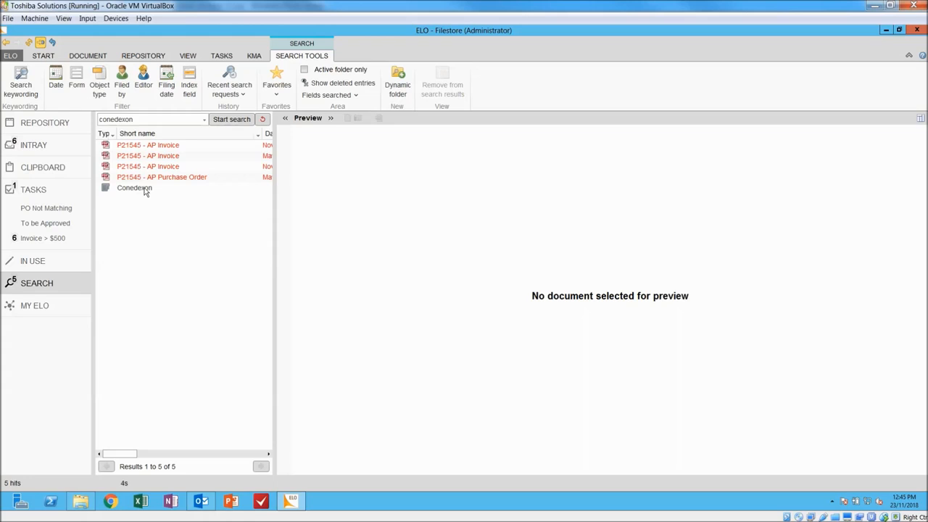
Step: Preview the first P21545 AP Invoice, find 'conedexon' inside it, and add a Date filter row
{"action": "left_click", "coordinate": [138, 146]}
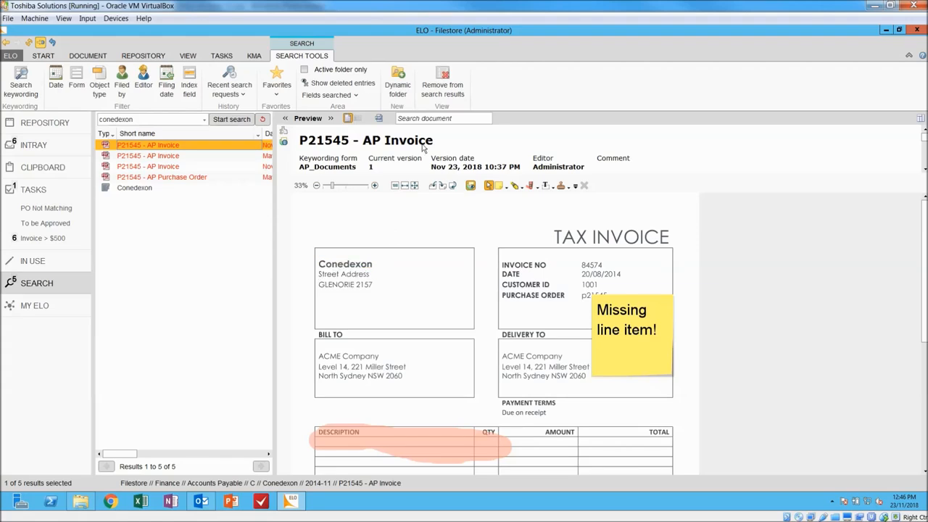
{"action": "left_click", "coordinate": [423, 119]}
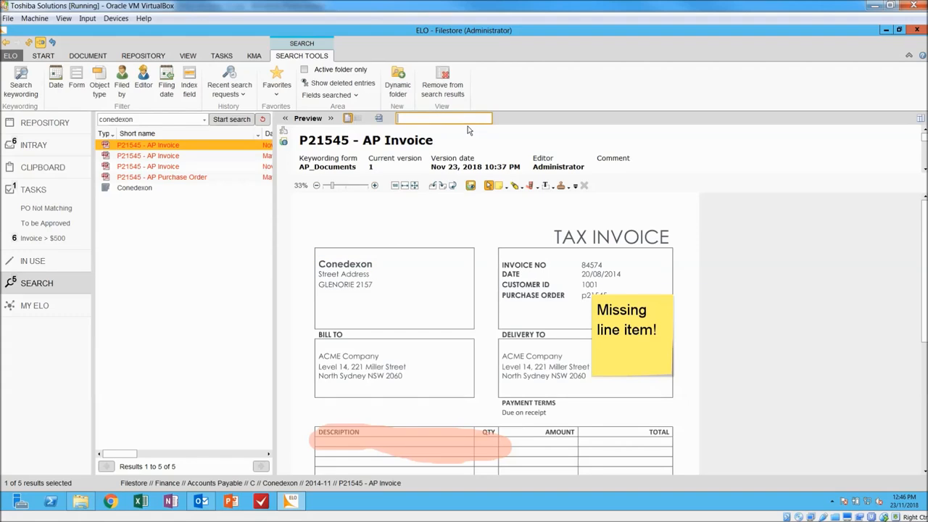
{"action": "type", "text": "cone"}
{"action": "type", "text": "dexon"}
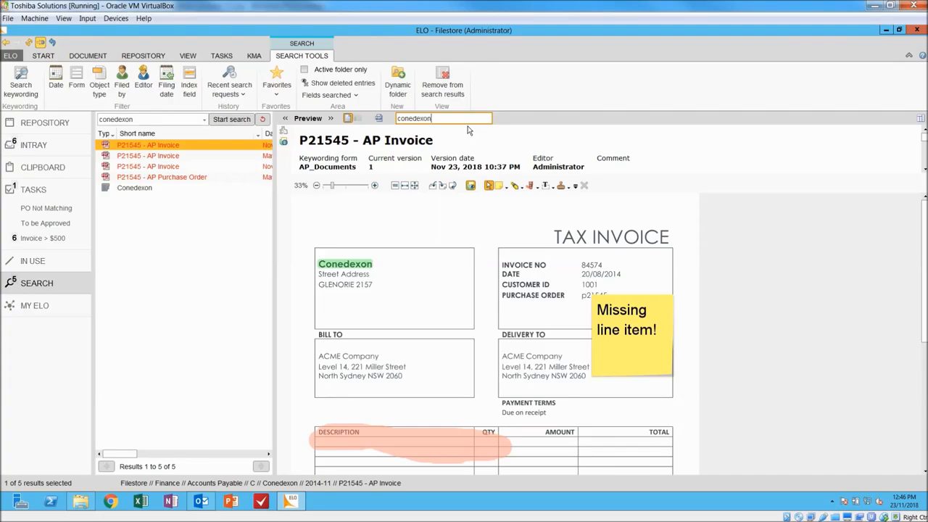
{"action": "key", "text": "Return"}
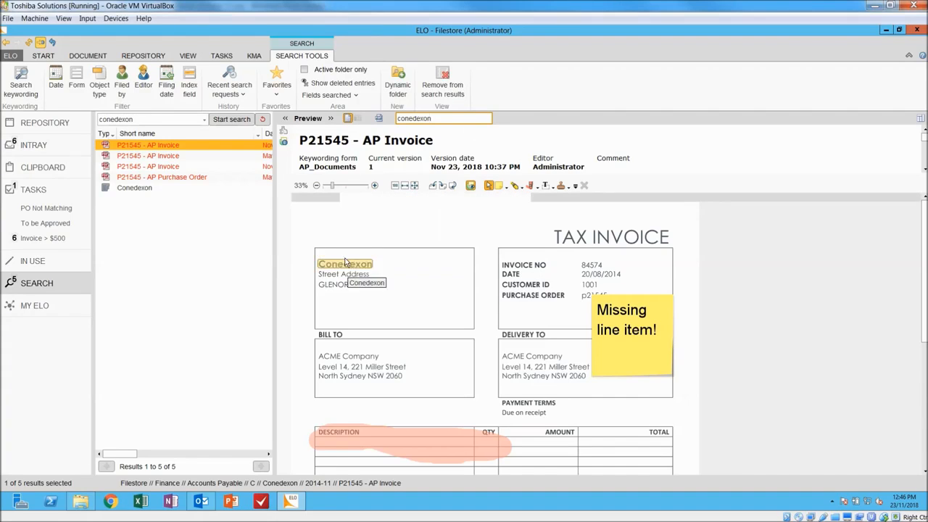
{"action": "scroll", "coordinate": [591, 337], "scroll_direction": "down", "scroll_amount": 10}
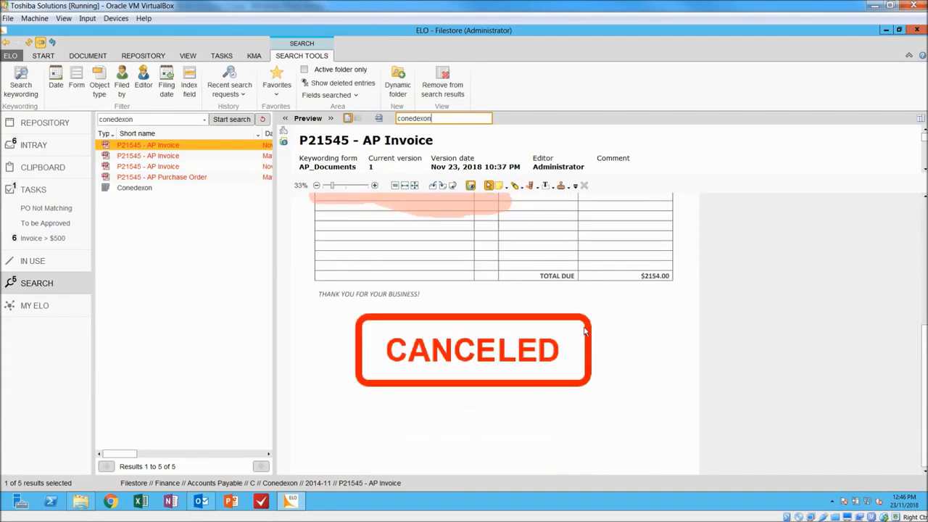
{"action": "scroll", "coordinate": [585, 330], "scroll_direction": "up", "scroll_amount": 5}
{"action": "scroll", "coordinate": [585, 329], "scroll_direction": "up", "scroll_amount": 5}
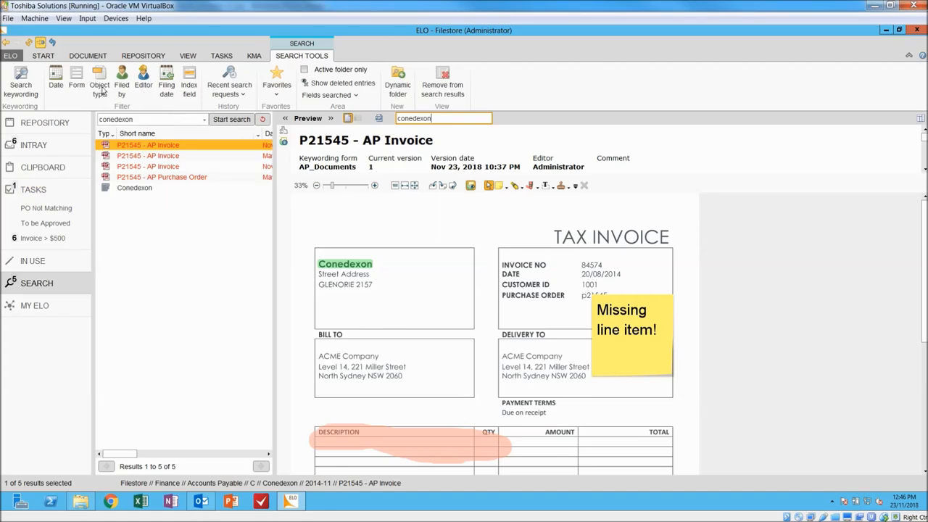
{"action": "left_click", "coordinate": [56, 80]}
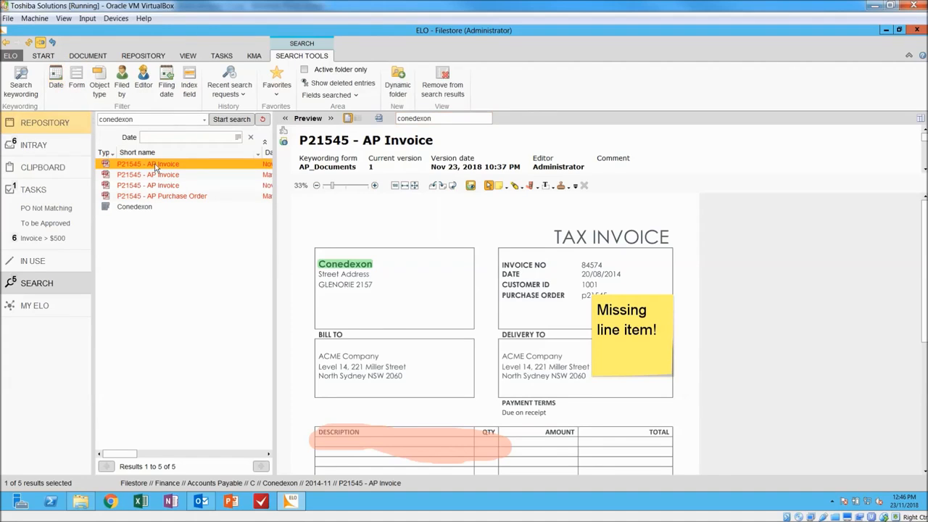
Step: Inspect the Date filter choices and add a Filed by filter, leaving both empty
{"action": "left_click", "coordinate": [238, 138]}
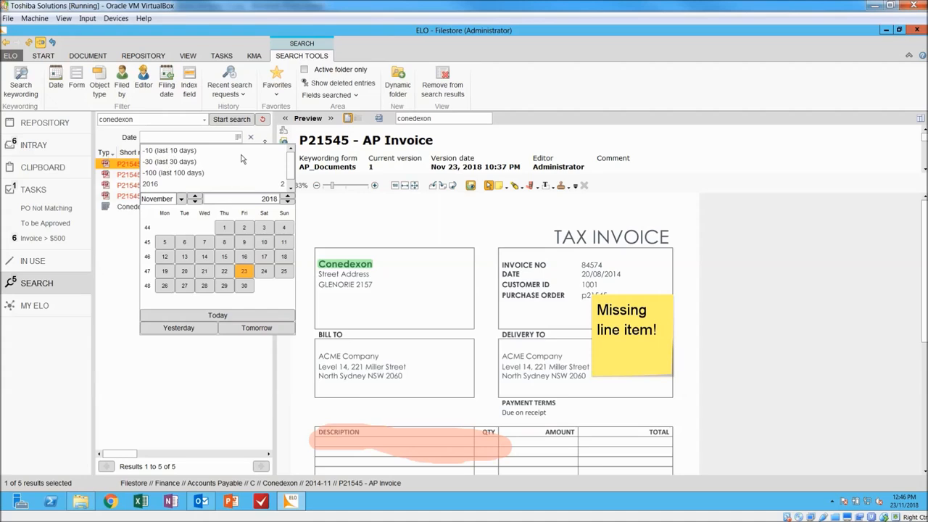
{"action": "left_click", "coordinate": [200, 396]}
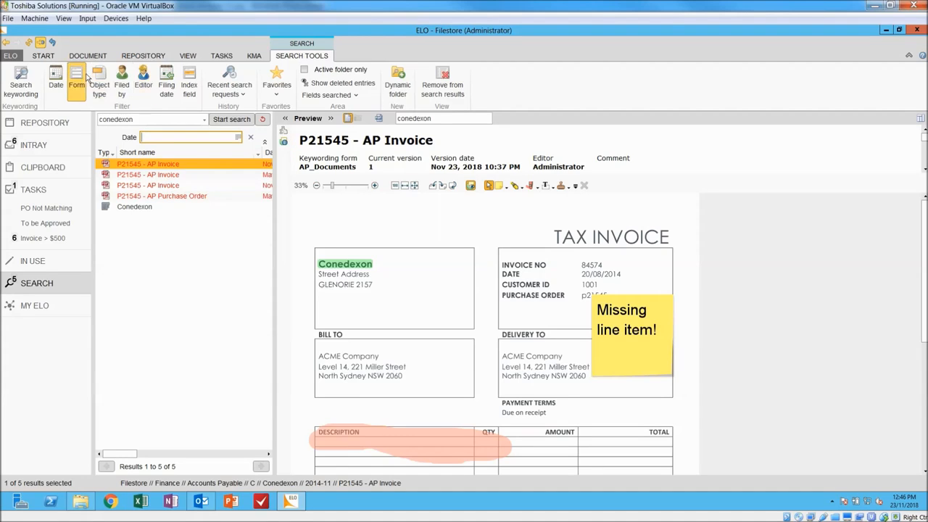
{"action": "left_click", "coordinate": [121, 82]}
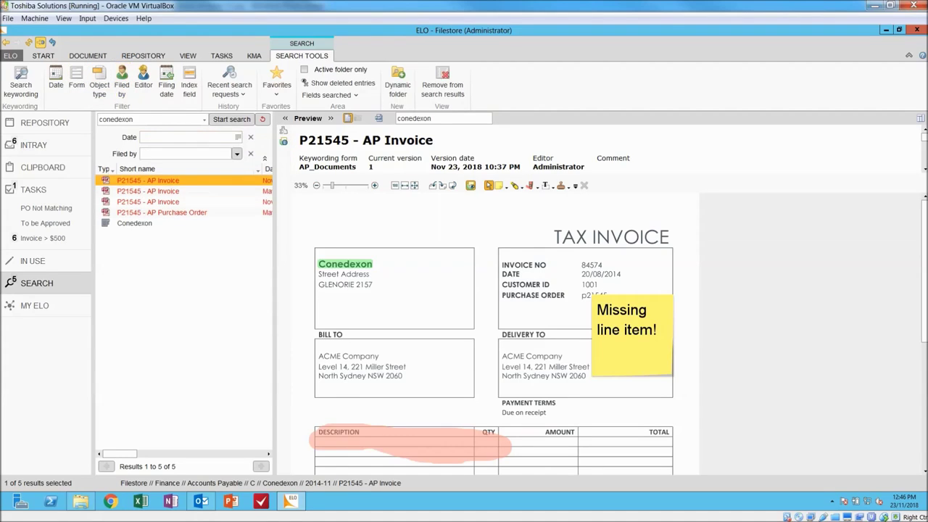
{"action": "left_click", "coordinate": [238, 154]}
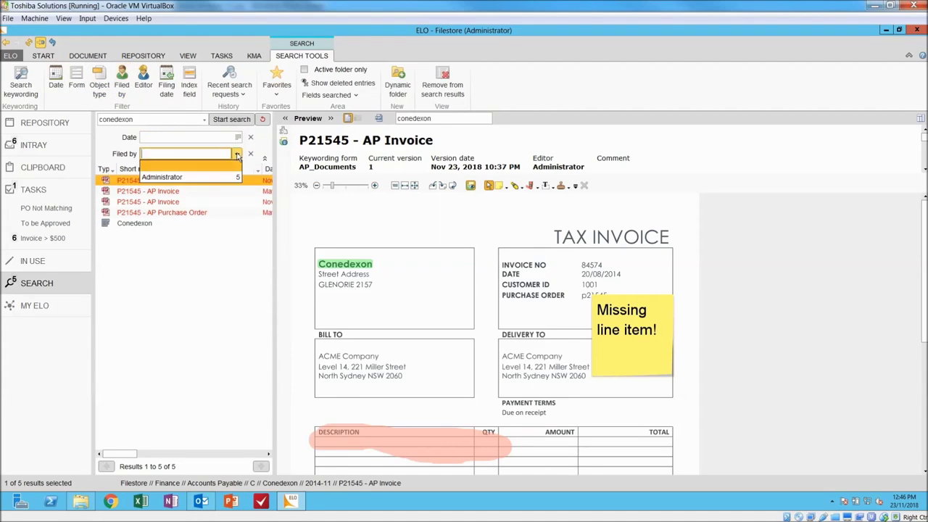
{"action": "left_click", "coordinate": [217, 281]}
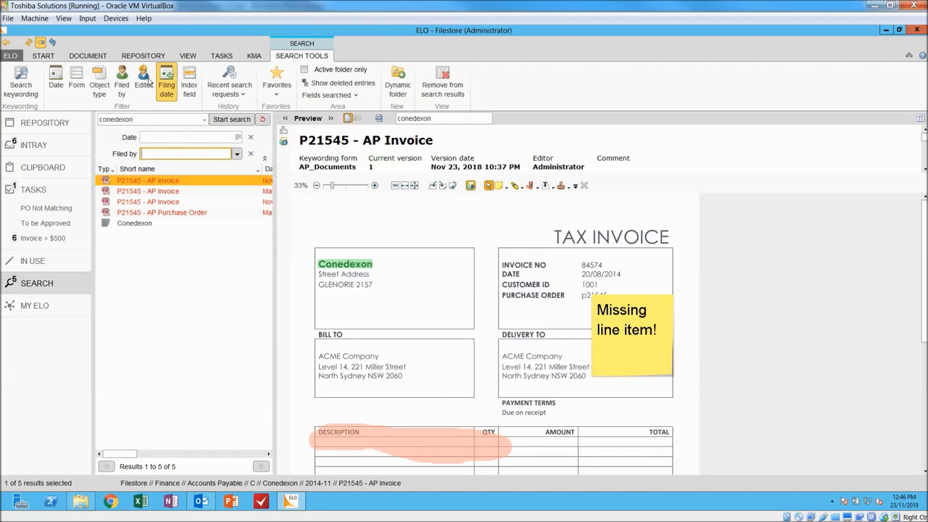
Step: Add an index-field filter on Supplier Name above the conedexon results
{"action": "left_click", "coordinate": [189, 88]}
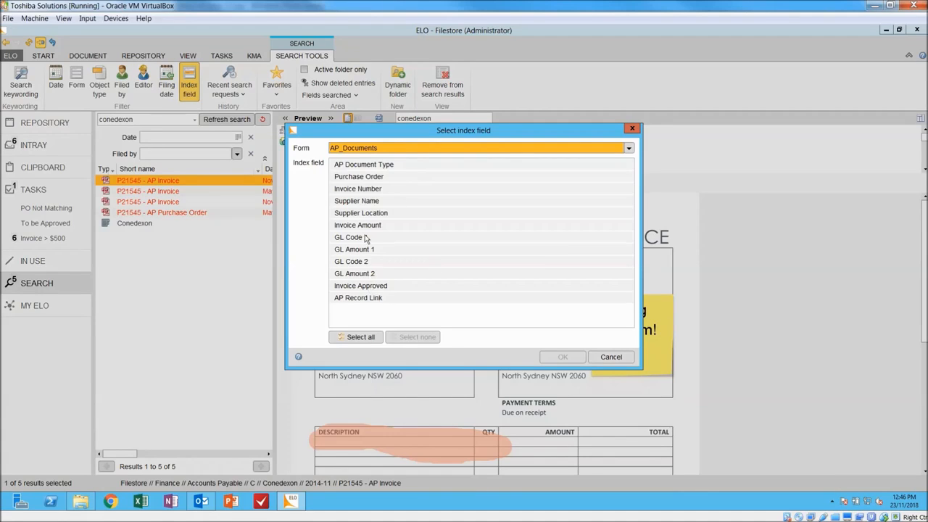
{"action": "left_click", "coordinate": [363, 203]}
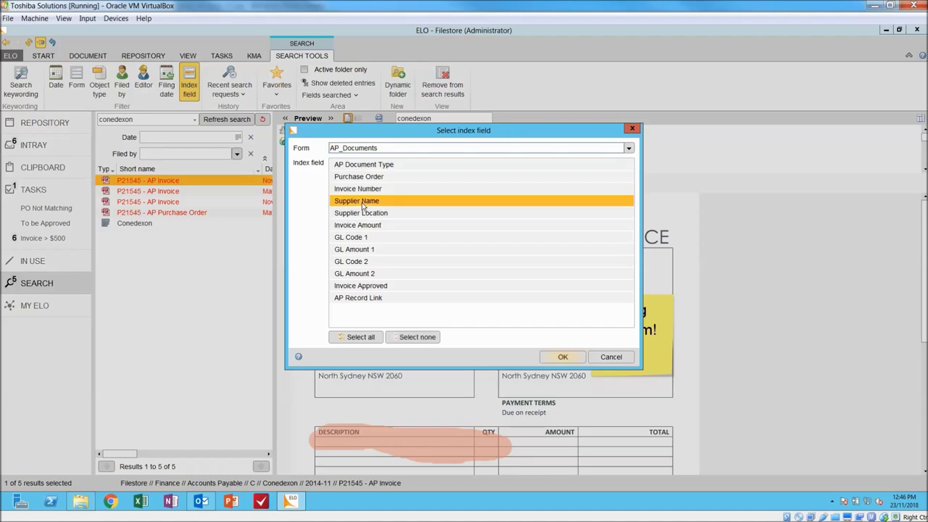
{"action": "left_click", "coordinate": [562, 357]}
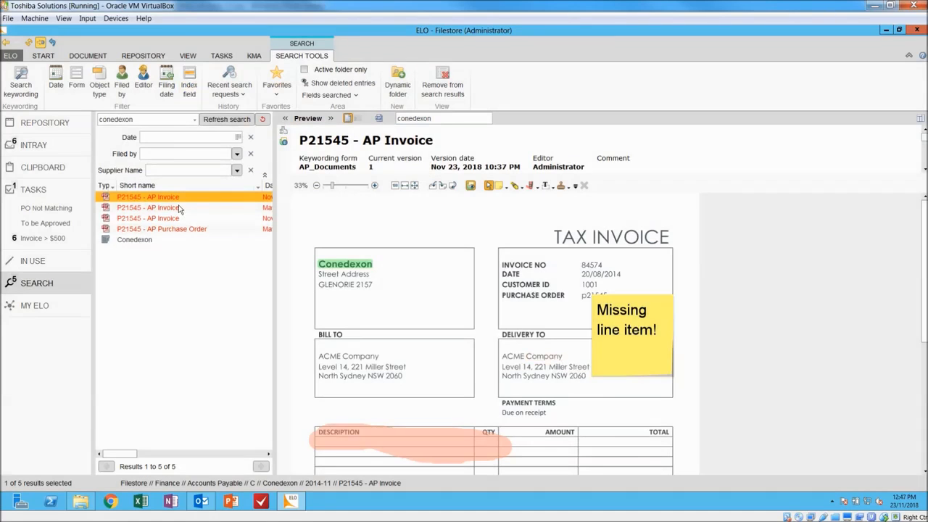